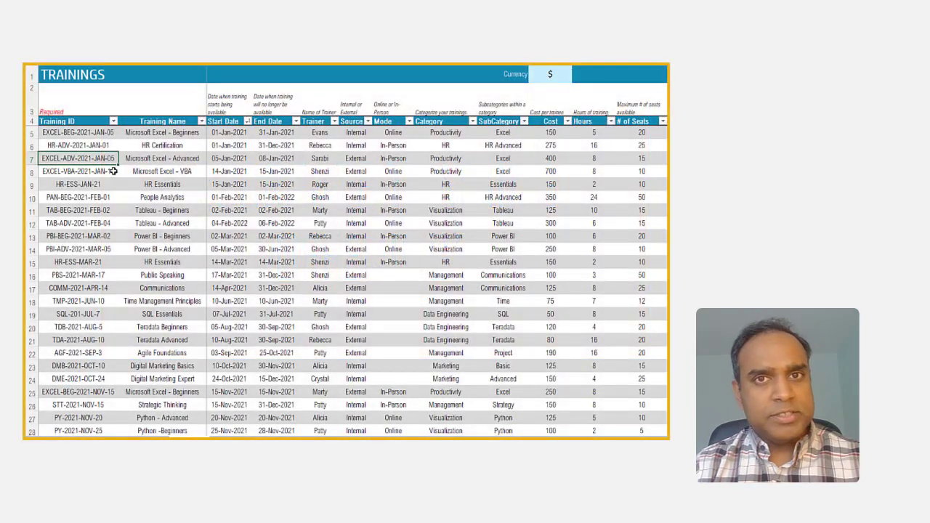
Step: Scroll to row 29 and review the PY-2021-NOV-25 PowerApps training's ID, name, dates and trainer
{"action": "scroll", "coordinate": [114, 171], "scroll_direction": "down", "scroll_amount": 1}
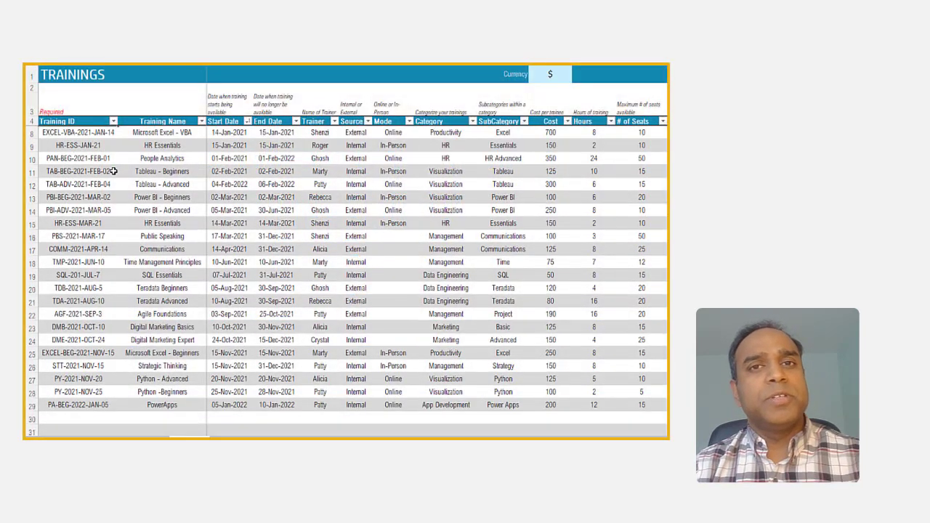
{"action": "scroll", "coordinate": [113, 171], "scroll_direction": "down", "scroll_amount": 1}
{"action": "left_click", "coordinate": [80, 354]}
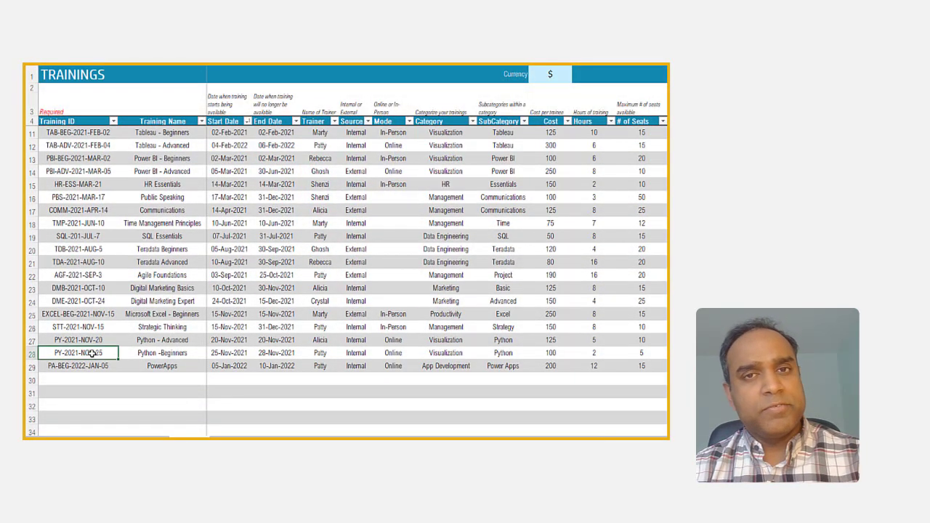
{"action": "left_click", "coordinate": [163, 366]}
{"action": "left_click", "coordinate": [238, 367]}
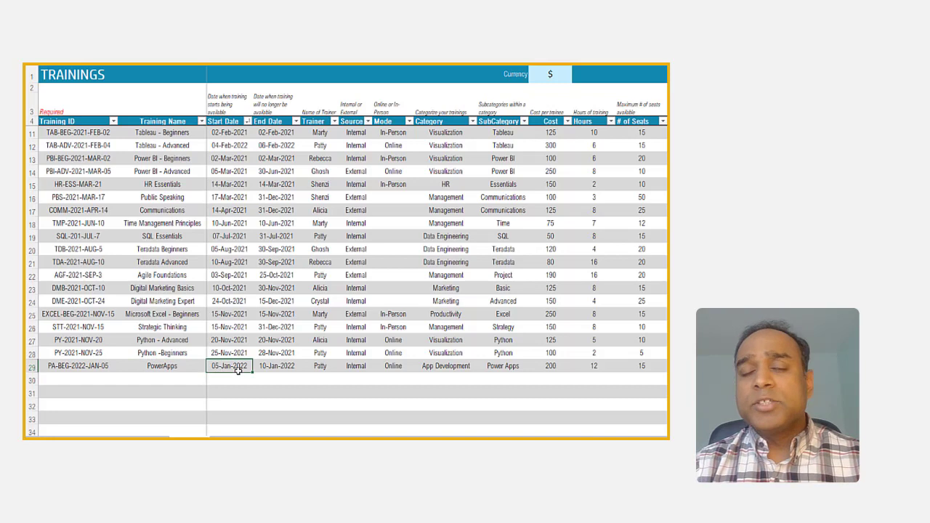
{"action": "left_click", "coordinate": [275, 369]}
{"action": "left_click", "coordinate": [324, 369]}
Step: Review its Internal source, Online mode, App Development/Power Apps category, 200 cost, 12 hours, 15 seats
{"action": "left_click", "coordinate": [352, 368]}
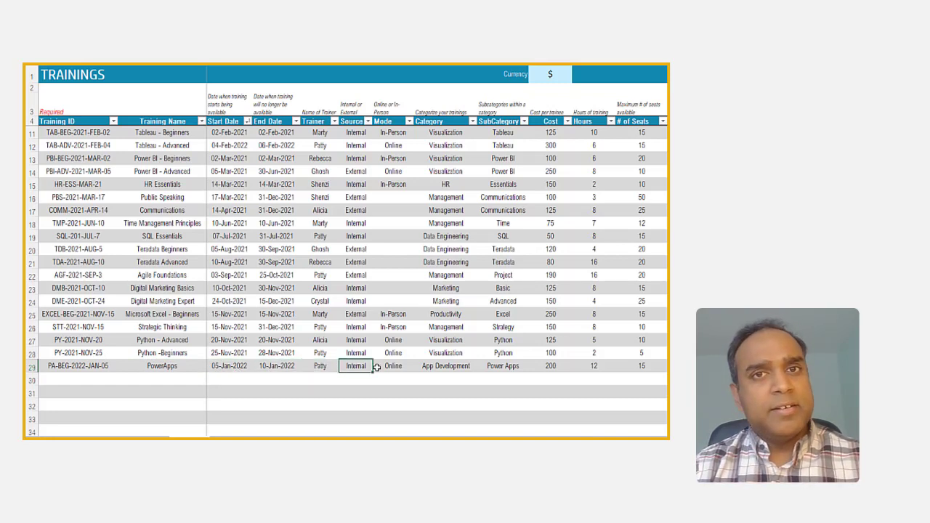
{"action": "left_click", "coordinate": [393, 367]}
{"action": "left_click", "coordinate": [442, 367]}
{"action": "left_click", "coordinate": [509, 367]}
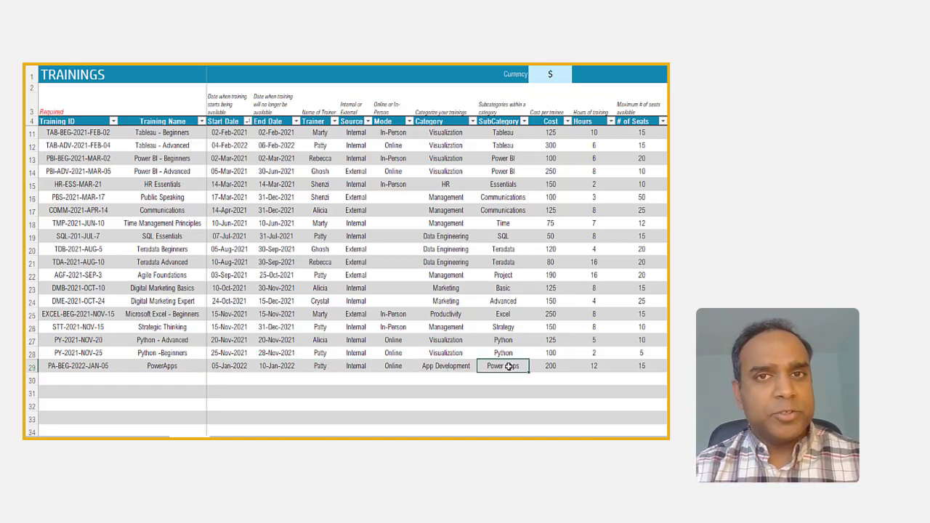
{"action": "left_click", "coordinate": [547, 365]}
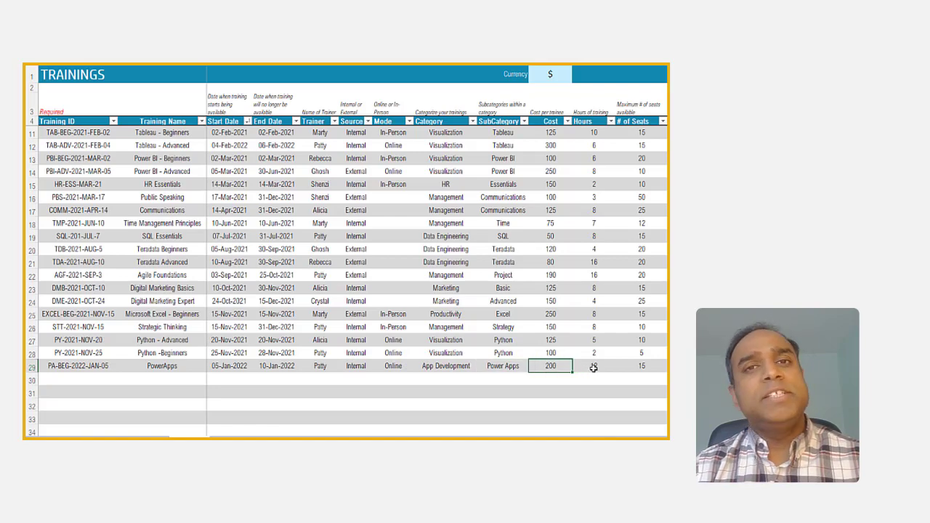
{"action": "left_click", "coordinate": [594, 369]}
{"action": "left_click", "coordinate": [634, 369]}
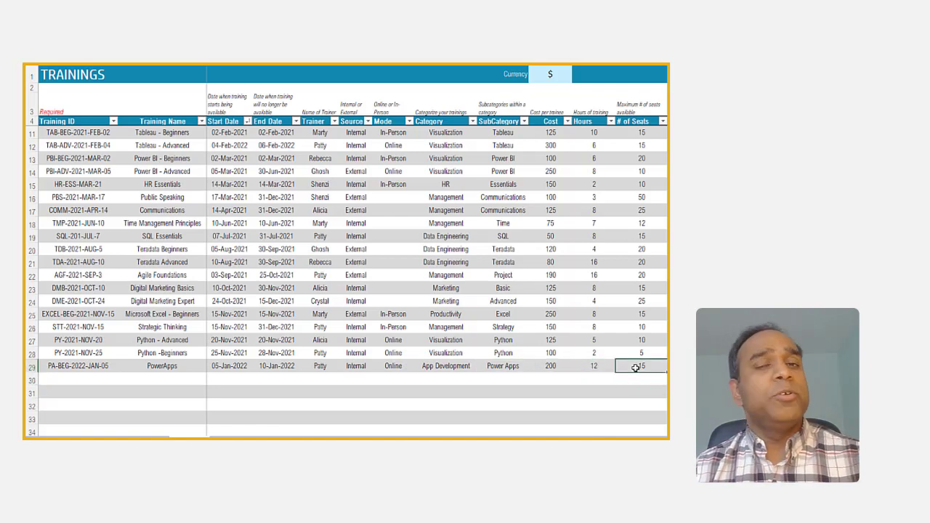
{"action": "scroll", "coordinate": [636, 368], "scroll_direction": "up", "scroll_amount": 2}
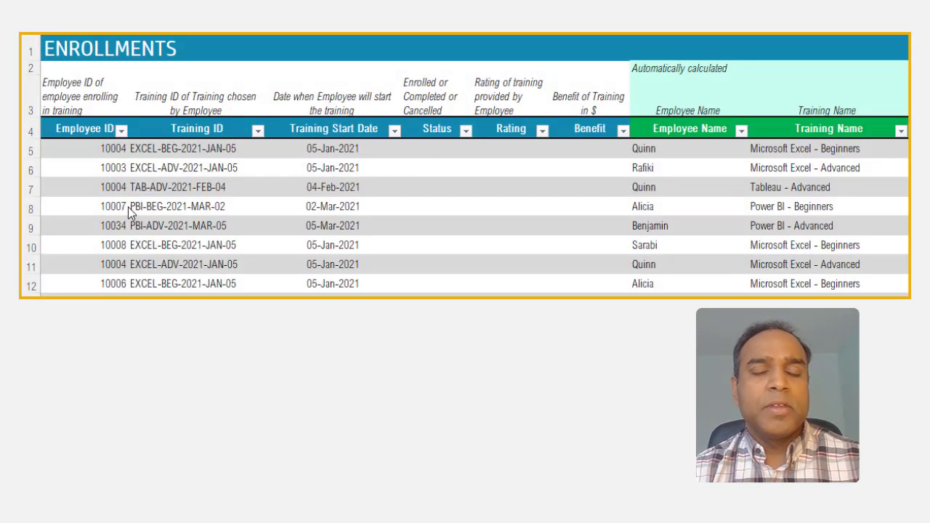
Step: Change the first enrollment's training ID to HR-ADV-2021-JAN-01 from the dropdown
{"action": "left_click", "coordinate": [117, 284]}
{"action": "left_click", "coordinate": [113, 149]}
{"action": "left_click", "coordinate": [250, 152]}
{"action": "key", "text": "alt+Down"}
{"action": "left_click", "coordinate": [249, 177]}
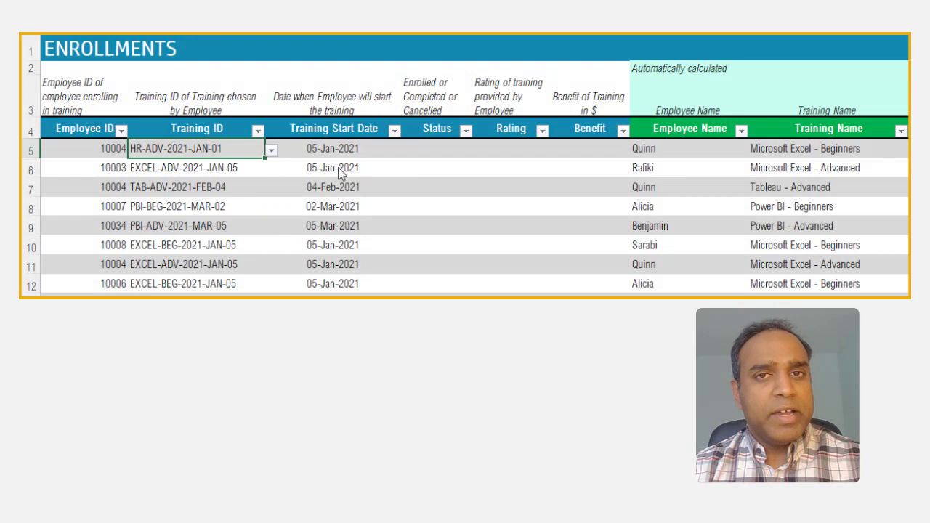
{"action": "left_click", "coordinate": [348, 148]}
Step: Set the status of the first four enrollments to Enrolled
{"action": "left_click", "coordinate": [442, 156]}
{"action": "key", "text": "alt+Down"}
{"action": "left_click", "coordinate": [451, 165]}
{"action": "left_click", "coordinate": [459, 167]}
{"action": "left_click", "coordinate": [479, 170]}
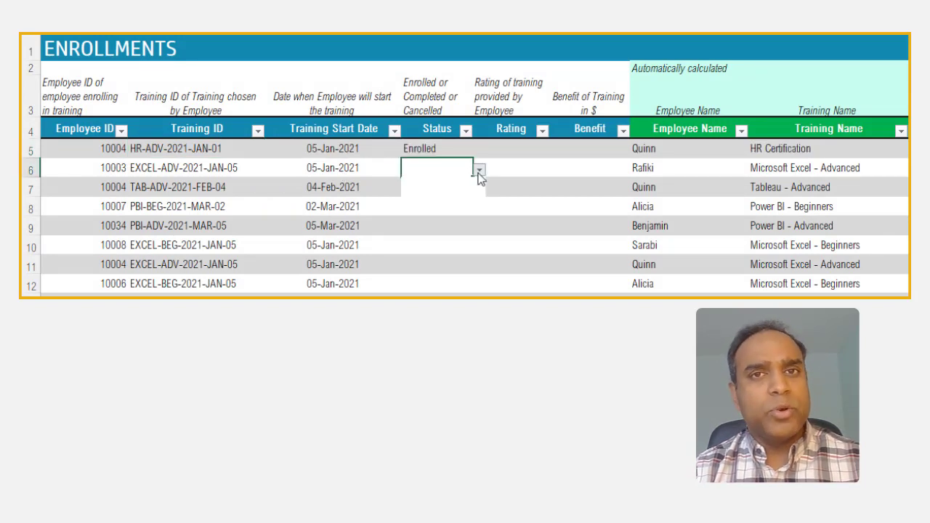
{"action": "left_click", "coordinate": [458, 182]}
{"action": "left_click", "coordinate": [468, 188]}
{"action": "left_click", "coordinate": [479, 189]}
{"action": "left_click", "coordinate": [436, 202]}
{"action": "left_click", "coordinate": [479, 208]}
{"action": "left_click", "coordinate": [432, 218]}
{"action": "left_click", "coordinate": [440, 226]}
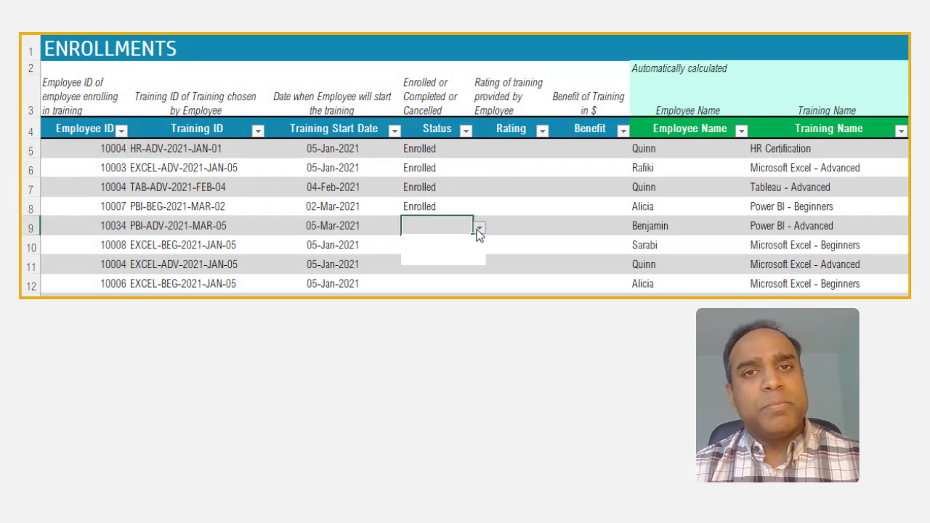
Step: Set the status of enrollments five through eight to Enrolled
{"action": "left_click", "coordinate": [479, 228]}
{"action": "left_click", "coordinate": [432, 237]}
{"action": "left_click", "coordinate": [440, 246]}
{"action": "left_click", "coordinate": [479, 247]}
{"action": "left_click", "coordinate": [432, 256]}
{"action": "left_click", "coordinate": [440, 264]}
{"action": "left_click", "coordinate": [479, 267]}
{"action": "left_click", "coordinate": [432, 276]}
{"action": "left_click", "coordinate": [439, 284]}
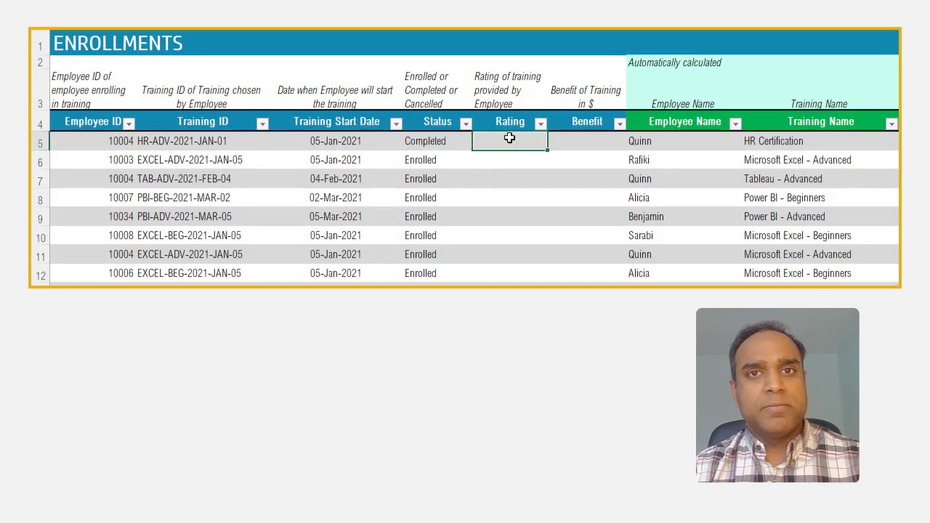
Step: Enter rating 4.5, benefit 250 for row one; mark row two Completed with 2.0 and 100
{"action": "type", "text": "4.5"}
{"action": "key", "text": "Tab"}
{"action": "type", "text": "250"}
{"action": "key", "text": "Return"}
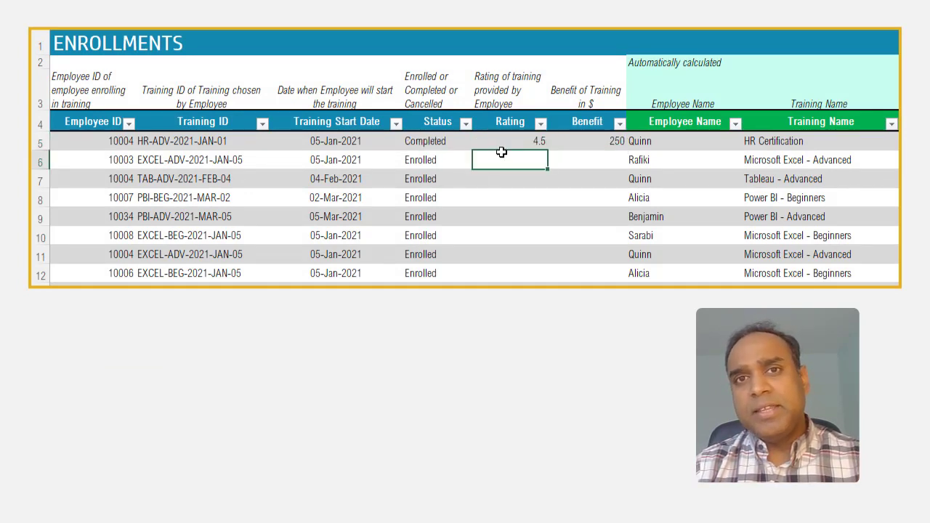
{"action": "left_click", "coordinate": [442, 161]}
{"action": "left_click", "coordinate": [466, 161]}
{"action": "left_click", "coordinate": [465, 184]}
{"action": "left_click", "coordinate": [512, 160]}
{"action": "type", "text": "2.0"}
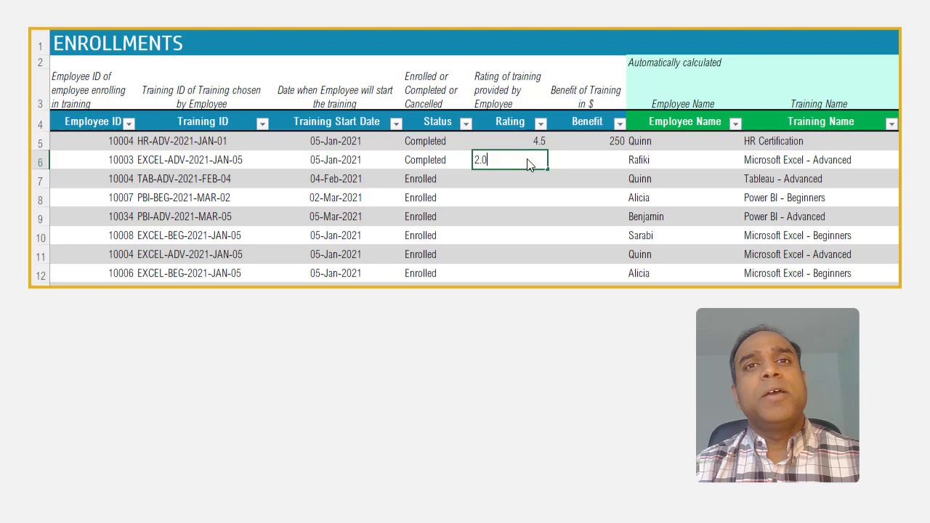
{"action": "key", "text": "Tab"}
{"action": "type", "text": "100"}
{"action": "key", "text": "Return"}
Step: Mark enrollments three and four Completed with ratings 5.0 and 4.0, benefits 600 and 200
{"action": "left_click", "coordinate": [438, 179]}
{"action": "left_click", "coordinate": [479, 180]}
{"action": "left_click", "coordinate": [451, 200]}
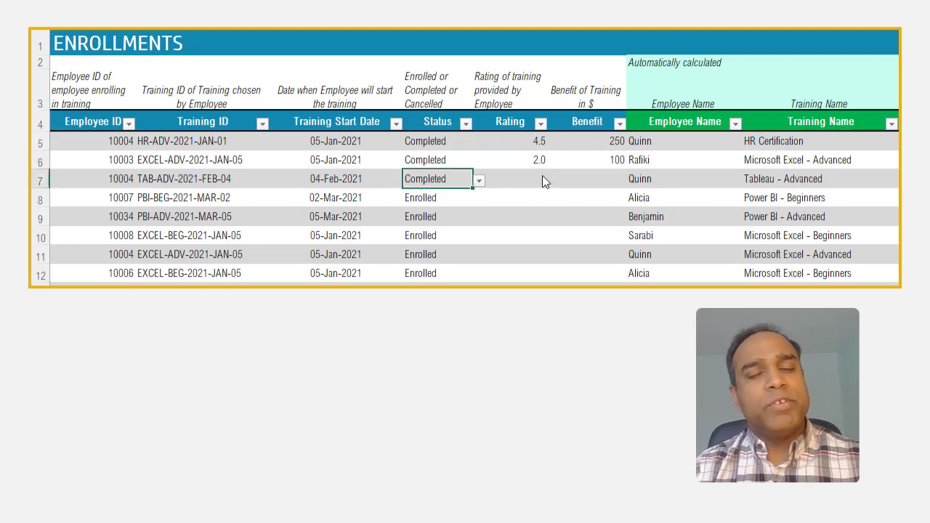
{"action": "left_click", "coordinate": [545, 182]}
{"action": "type", "text": "5.0"}
{"action": "key", "text": "Tab"}
{"action": "type", "text": "600"}
{"action": "key", "text": "Return"}
{"action": "left_click", "coordinate": [418, 199]}
{"action": "left_click", "coordinate": [479, 199]}
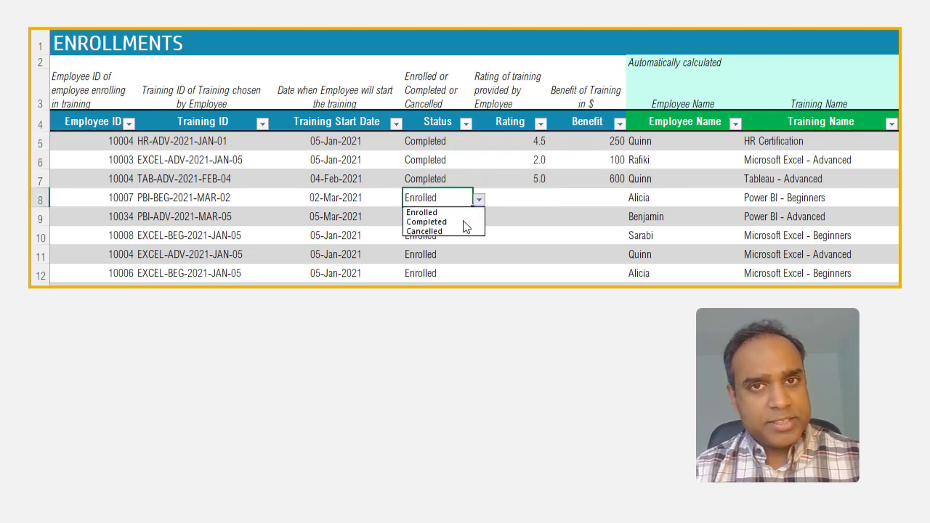
{"action": "left_click", "coordinate": [463, 222]}
{"action": "left_click", "coordinate": [540, 195]}
{"action": "type", "text": "4.0"}
{"action": "key", "text": "Tab"}
{"action": "type", "text": "200"}
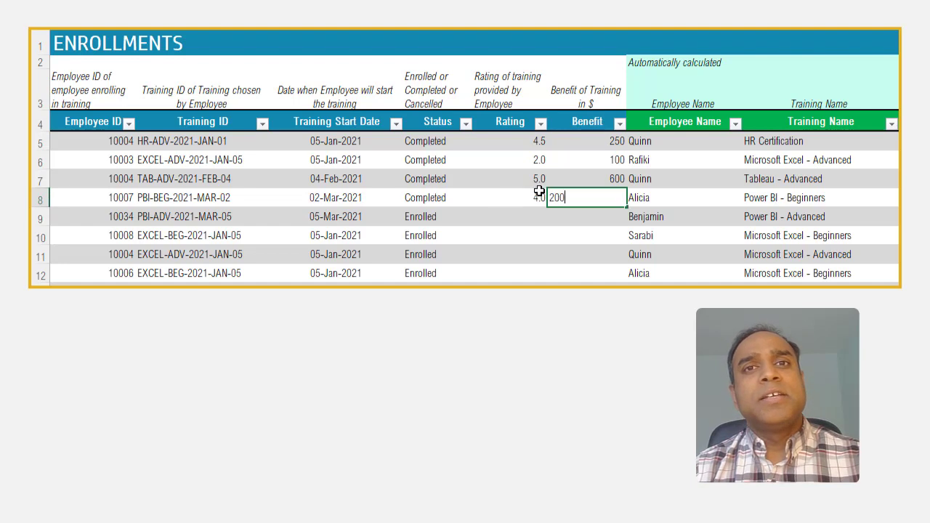
{"action": "key", "text": "Return"}
Step: Mark enrollments five and six Completed with ratings 4.2 and 1.0, benefits 250 and 0
{"action": "left_click", "coordinate": [443, 217]}
{"action": "left_click", "coordinate": [479, 218]}
{"action": "left_click", "coordinate": [479, 240]}
{"action": "left_click", "coordinate": [539, 220]}
{"action": "type", "text": "4."}
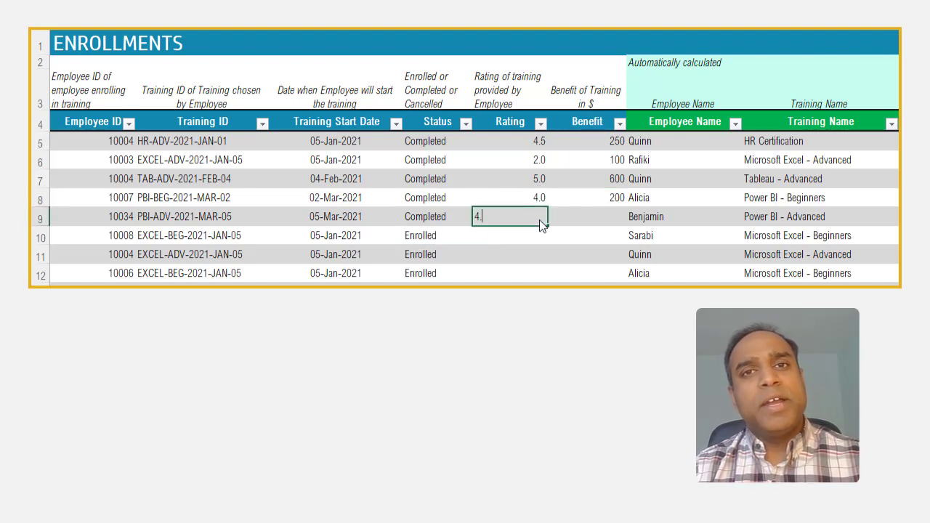
{"action": "type", "text": "2"}
{"action": "key", "text": "Tab"}
{"action": "type", "text": "250"}
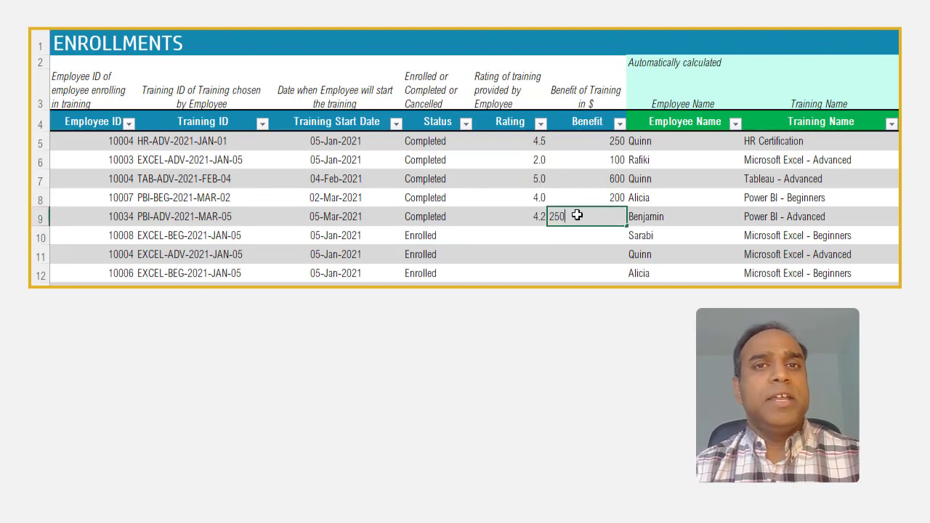
{"action": "left_click", "coordinate": [519, 235]}
{"action": "left_click", "coordinate": [439, 236]}
{"action": "left_click", "coordinate": [478, 238]}
{"action": "left_click", "coordinate": [425, 259]}
{"action": "left_click", "coordinate": [540, 233]}
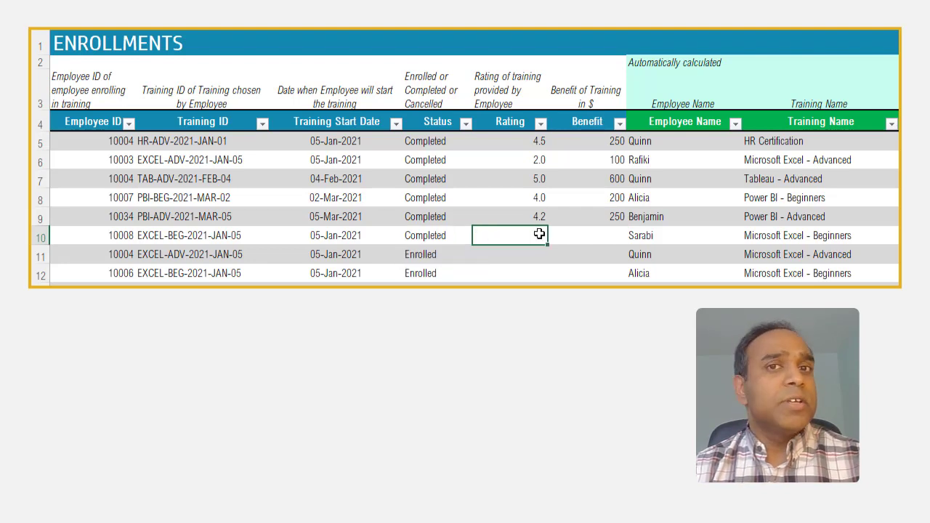
{"action": "type", "text": "1.0"}
{"action": "key", "text": "Tab"}
{"action": "type", "text": "0"}
Step: Mark the seventh enrollment Completed with rating 5 and benefit 150
{"action": "left_click", "coordinate": [457, 256]}
{"action": "left_click", "coordinate": [479, 256]}
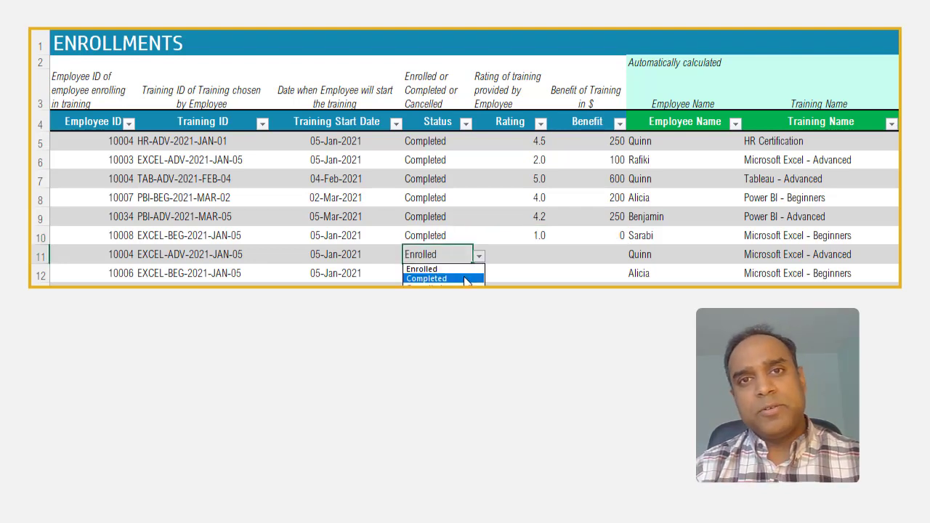
{"action": "left_click", "coordinate": [466, 279]}
{"action": "left_click", "coordinate": [535, 251]}
{"action": "type", "text": "5"}
{"action": "key", "text": "Tab"}
{"action": "type", "text": "150"}
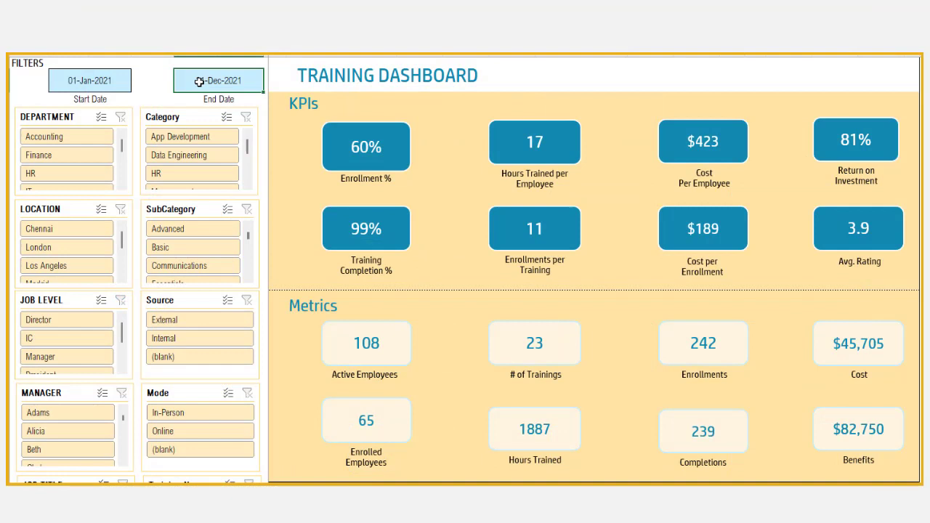
Step: Set the dashboard end date to 11/30/2021
{"action": "left_click", "coordinate": [199, 82]}
{"action": "type", "text": "11/30/2021"}
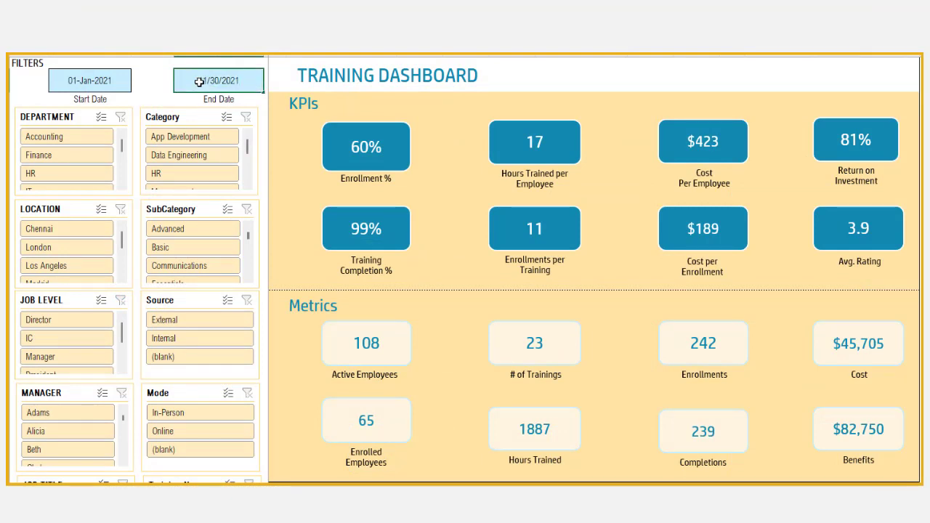
{"action": "key", "text": "Return"}
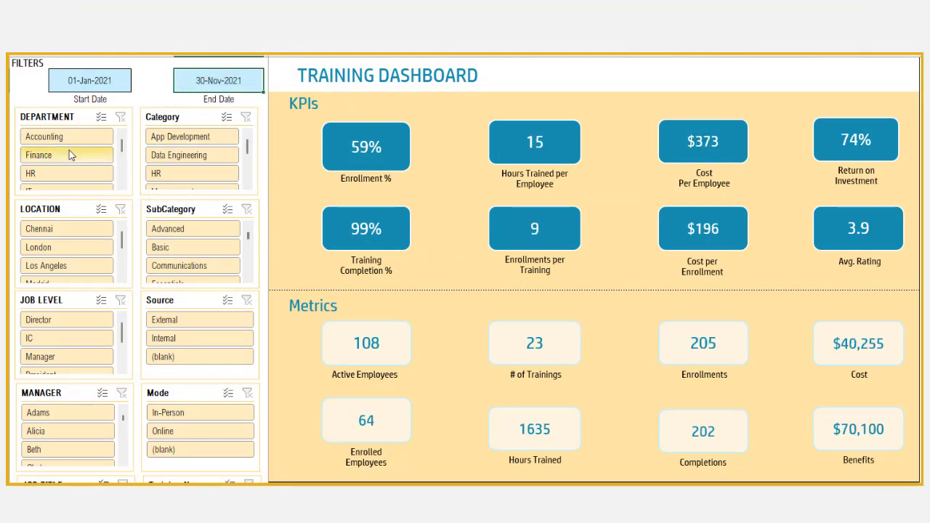
Step: Try the Finance department and Advanced subcategory slicer filters, clearing each afterwards
{"action": "left_click", "coordinate": [70, 155]}
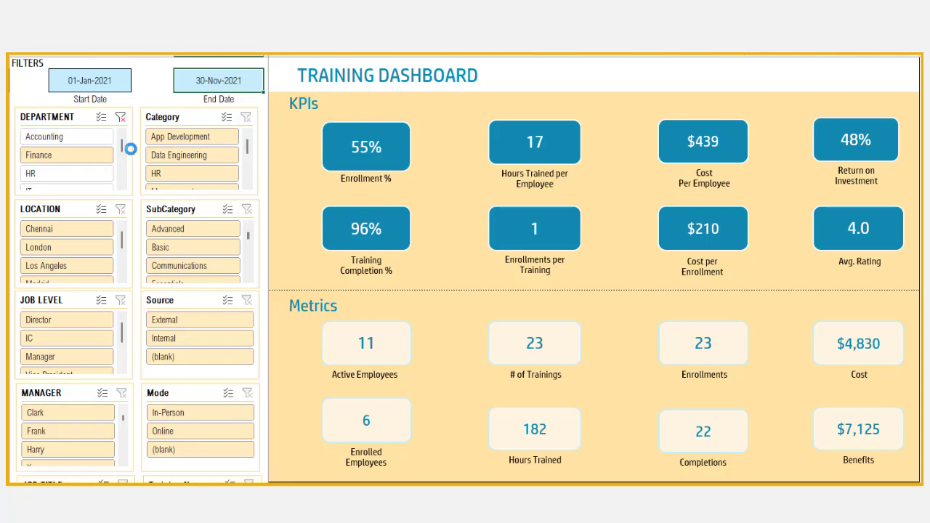
{"action": "key", "text": "alt+c"}
{"action": "left_click", "coordinate": [193, 231]}
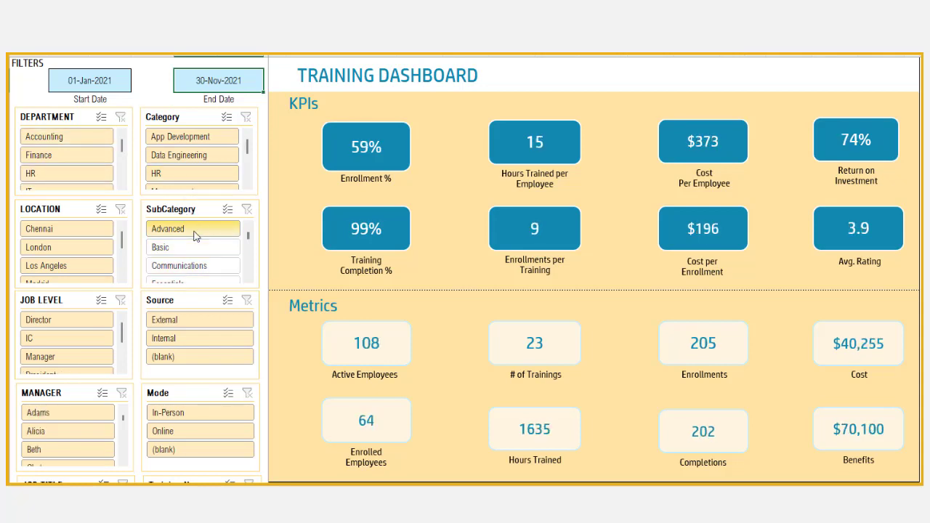
{"action": "left_click", "coordinate": [247, 212]}
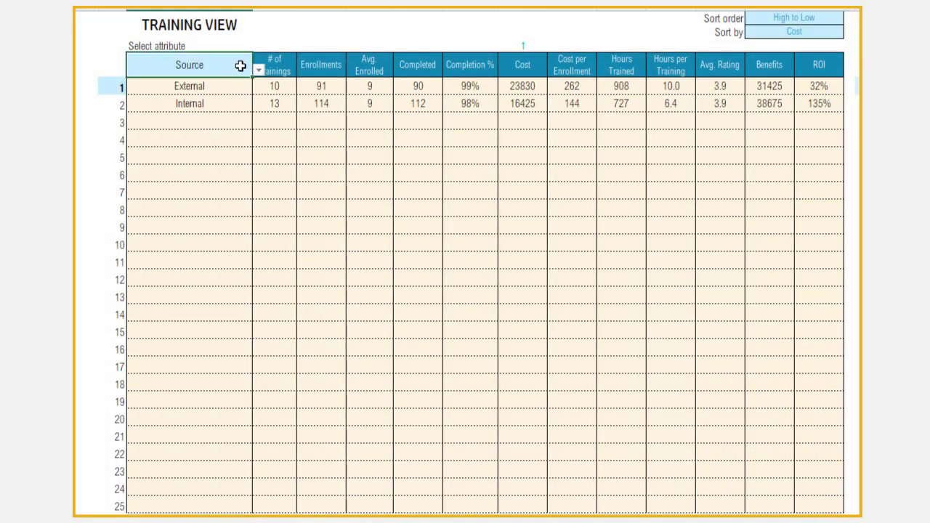
Step: Group the training view by Category, sorted by Enrollments
{"action": "left_click", "coordinate": [257, 70]}
{"action": "left_click", "coordinate": [190, 120]}
{"action": "left_click", "coordinate": [831, 32]}
{"action": "left_click", "coordinate": [850, 31]}
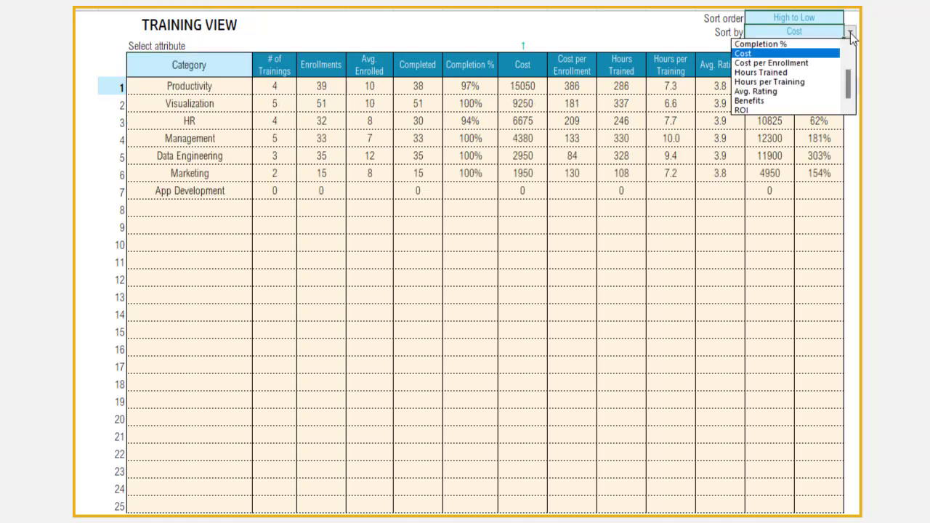
{"action": "left_click_drag", "start_coordinate": [842, 75], "coordinate": [828, 49]}
{"action": "left_click", "coordinate": [828, 49]}
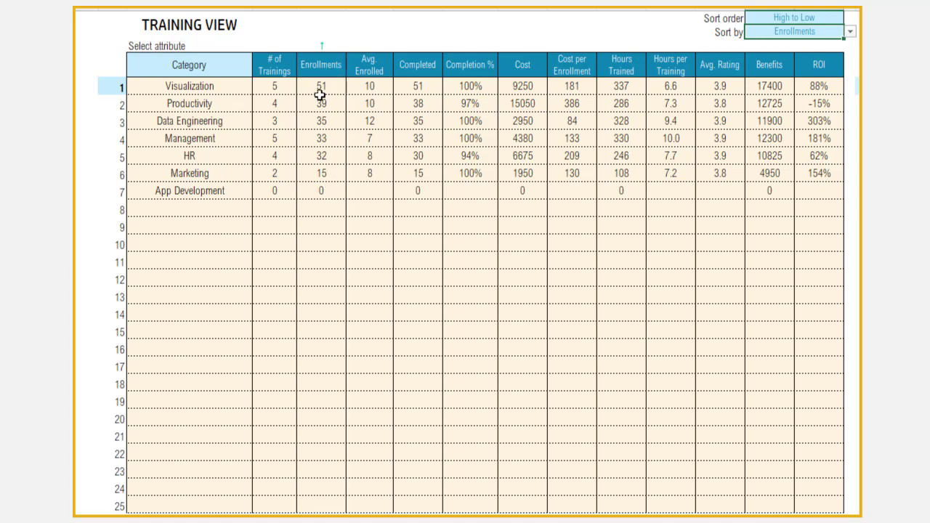
Step: Group the training view by Mode, sorting by Cost and then Cost per Enrollment
{"action": "left_click", "coordinate": [233, 67]}
{"action": "left_click", "coordinate": [258, 70]}
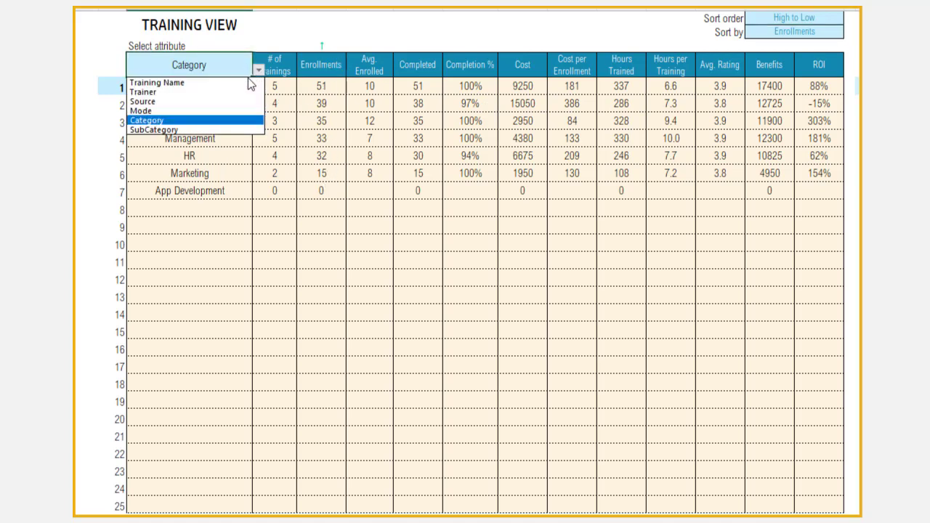
{"action": "left_click", "coordinate": [211, 111]}
{"action": "left_click", "coordinate": [838, 30]}
{"action": "left_click", "coordinate": [851, 32]}
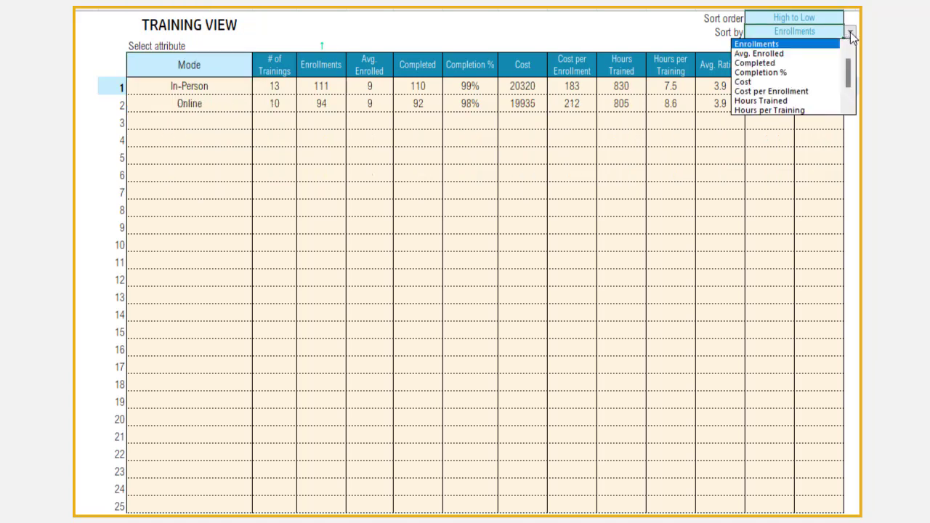
{"action": "left_click", "coordinate": [803, 82]}
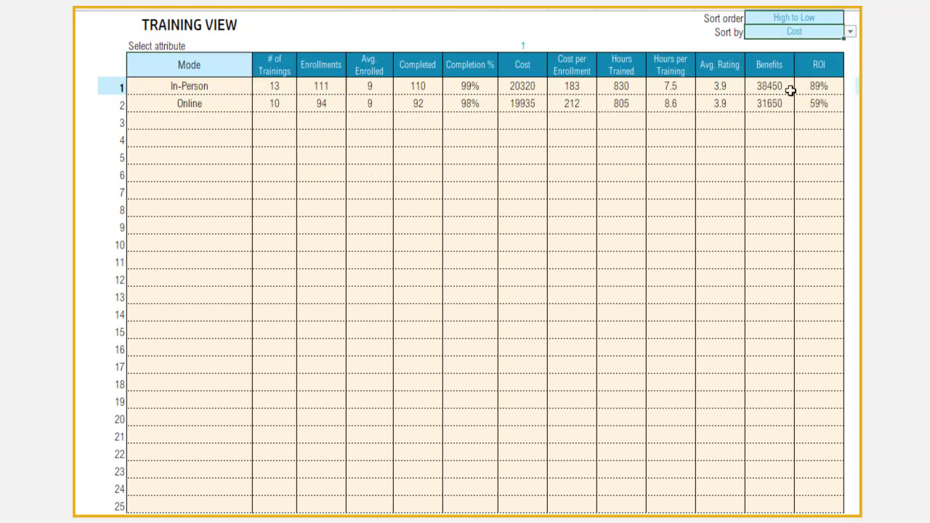
{"action": "left_click", "coordinate": [851, 33]}
{"action": "left_click", "coordinate": [835, 63]}
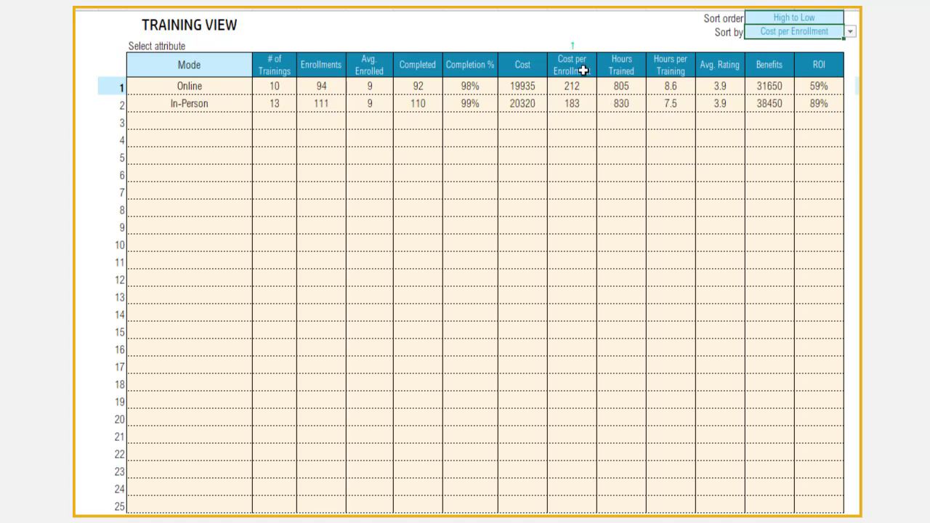
Step: Group the training view by Trainer, ranked by Avg. Rating
{"action": "left_click", "coordinate": [192, 66]}
{"action": "left_click", "coordinate": [258, 71]}
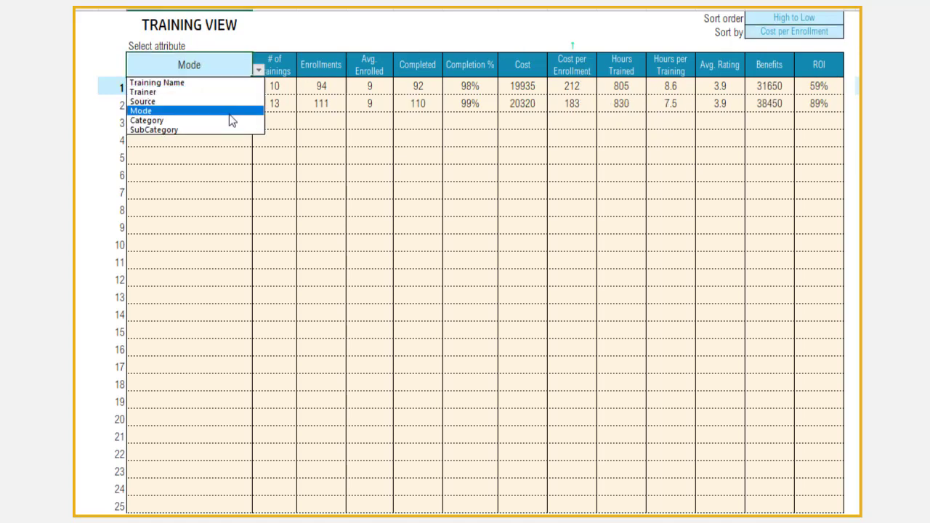
{"action": "left_click", "coordinate": [223, 93]}
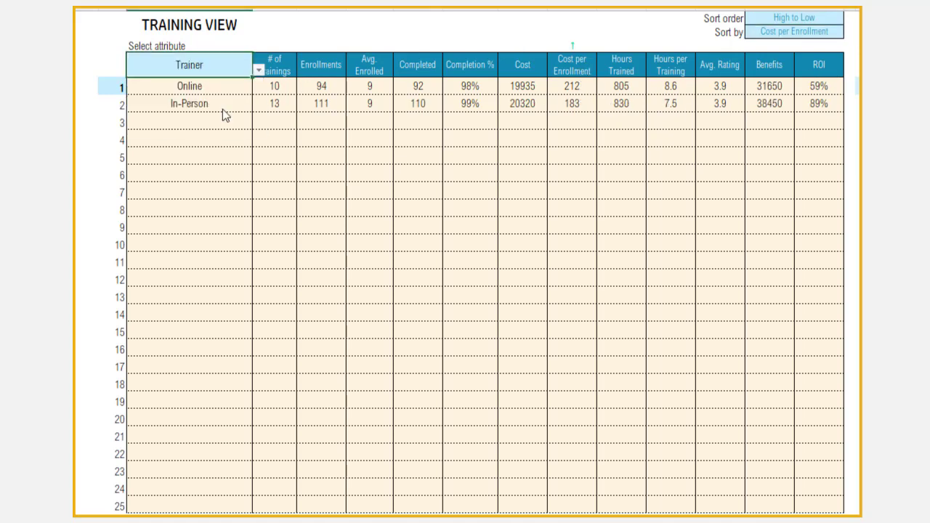
{"action": "left_click", "coordinate": [836, 33]}
{"action": "left_click", "coordinate": [850, 32]}
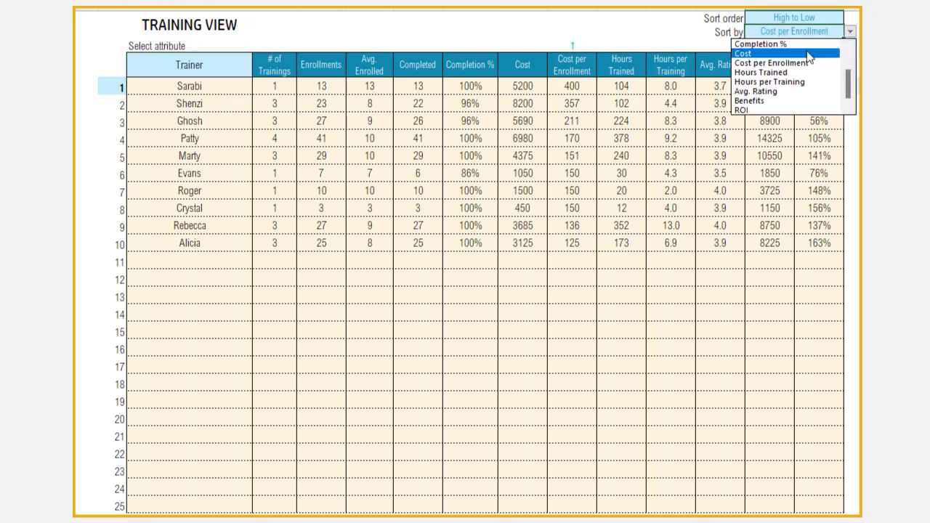
{"action": "left_click", "coordinate": [796, 91]}
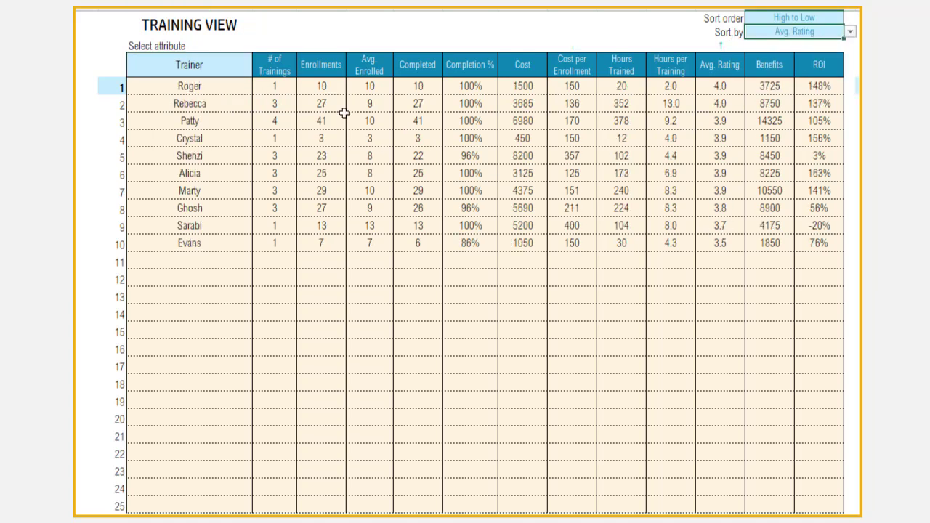
Step: List the training view by Training Name, sorted by ROI
{"action": "left_click", "coordinate": [243, 70]}
{"action": "left_click", "coordinate": [259, 72]}
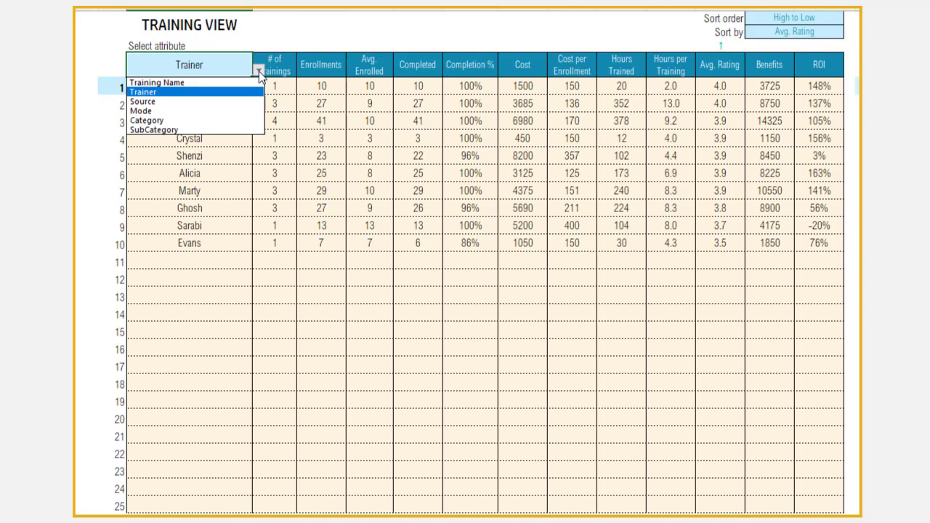
{"action": "left_click", "coordinate": [202, 83]}
{"action": "left_click", "coordinate": [828, 34]}
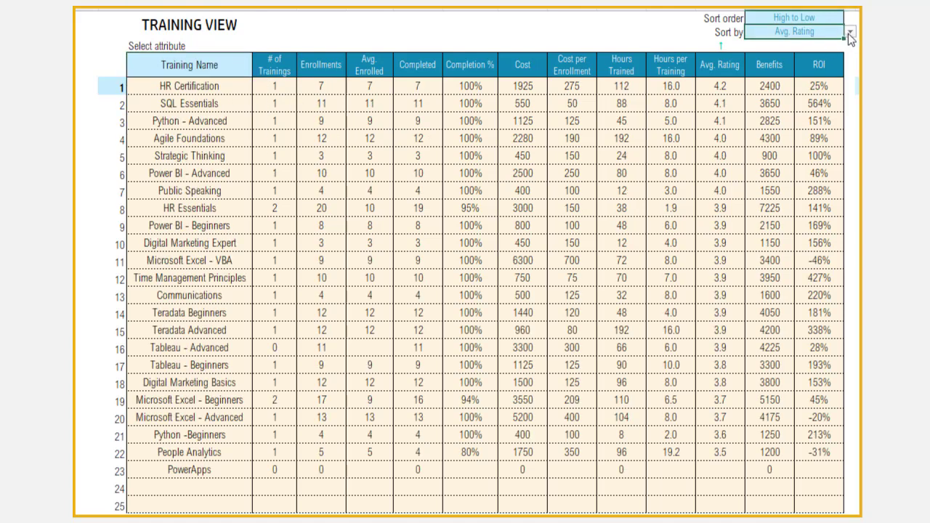
{"action": "left_click", "coordinate": [849, 32]}
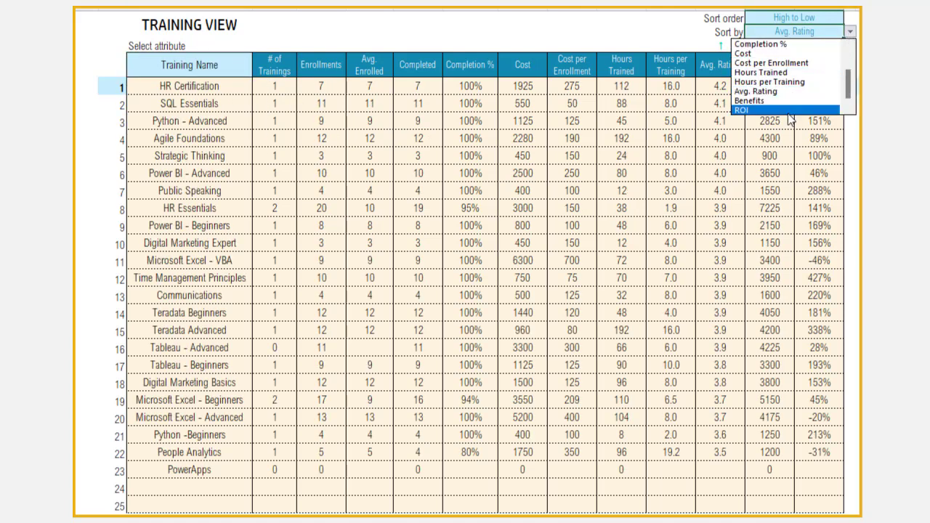
{"action": "left_click", "coordinate": [790, 112]}
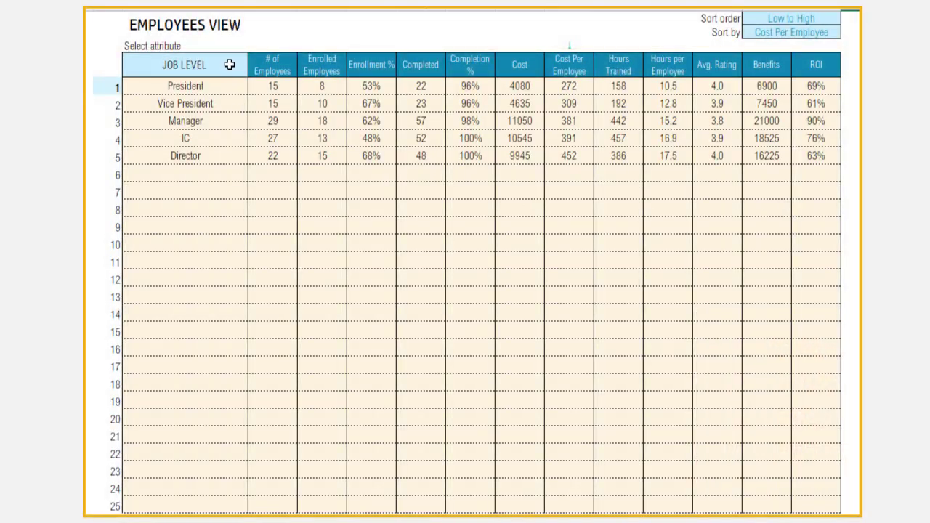
Step: Group the Employees View by DEPARTMENT, sorted by Enrollment % from high to low
{"action": "left_click", "coordinate": [225, 65]}
{"action": "left_click", "coordinate": [254, 69]}
{"action": "left_click", "coordinate": [186, 92]}
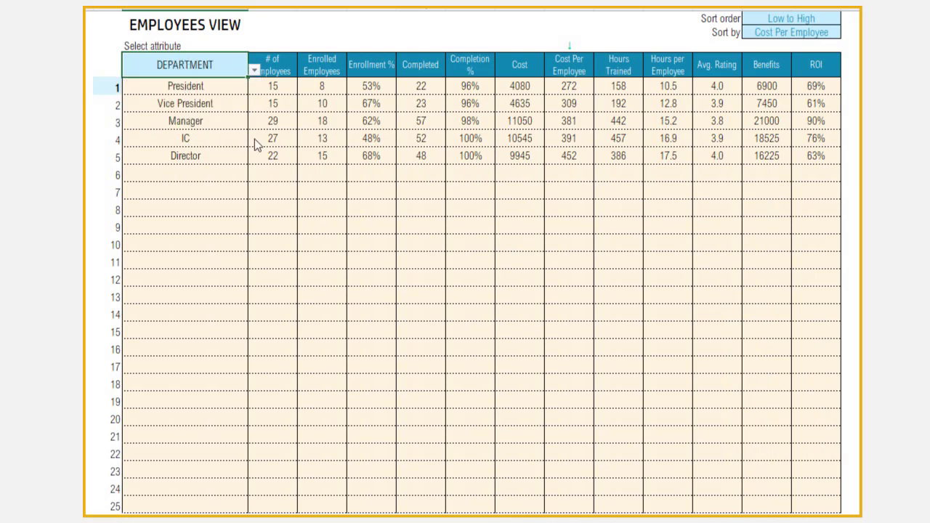
{"action": "left_click", "coordinate": [375, 65]}
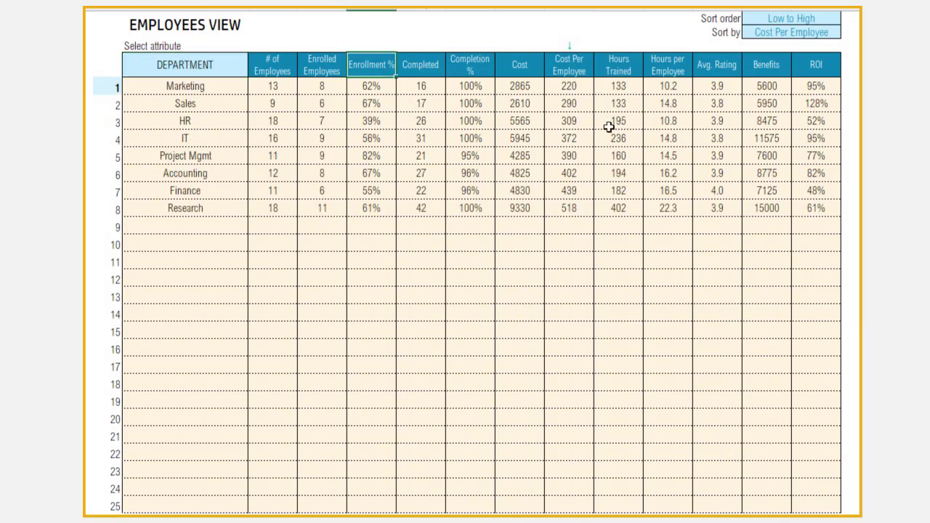
{"action": "left_click", "coordinate": [829, 33]}
{"action": "left_click", "coordinate": [848, 32]}
{"action": "left_click_drag", "start_coordinate": [846, 81], "coordinate": [849, 62]}
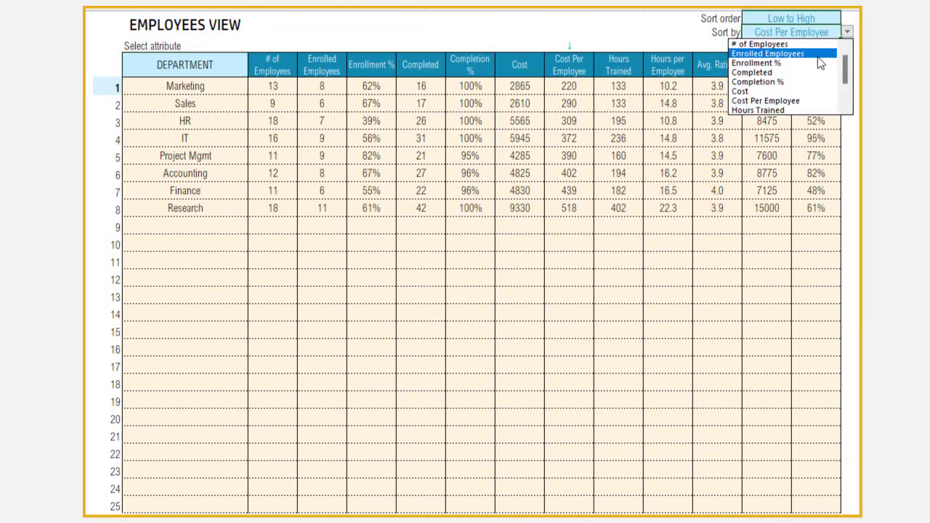
{"action": "left_click", "coordinate": [800, 63]}
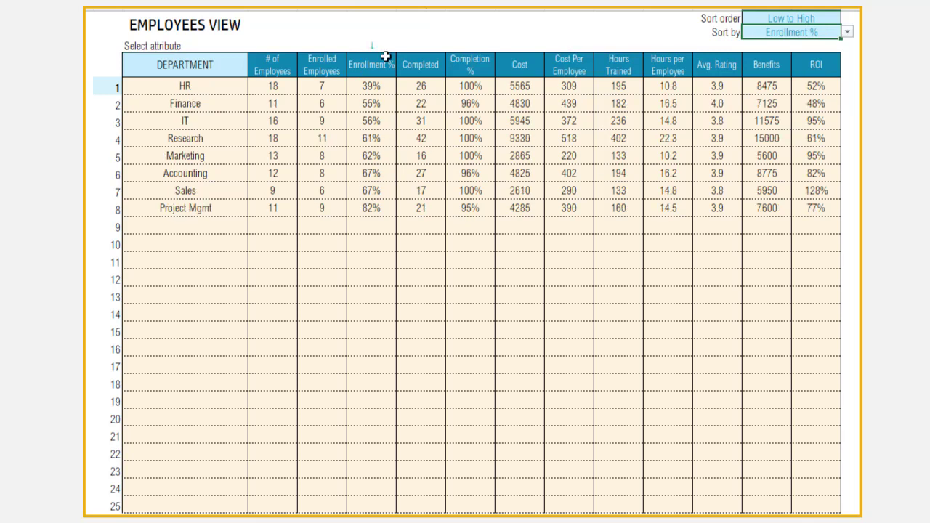
{"action": "left_click", "coordinate": [828, 18]}
{"action": "left_click", "coordinate": [848, 18]}
{"action": "left_click", "coordinate": [820, 31]}
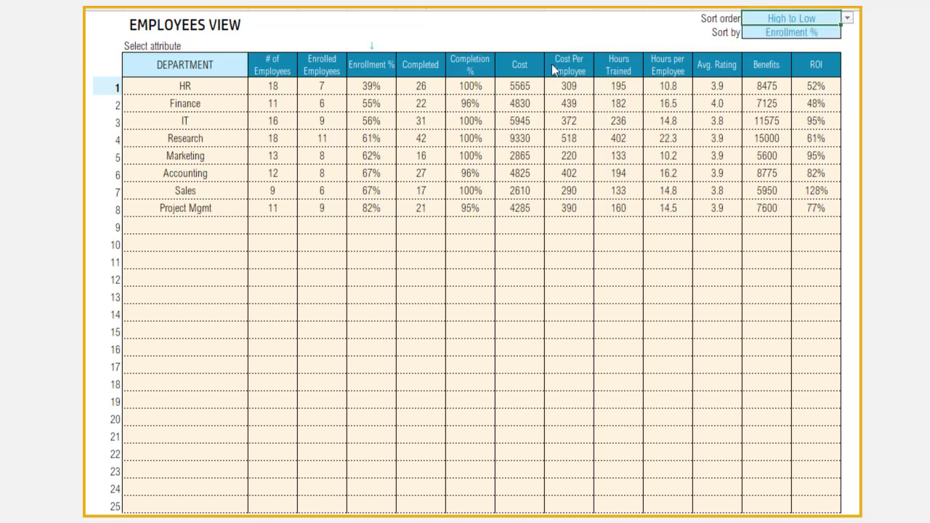
Step: Regroup the Employees View by LOCATION and sort it by Cost Per Employee
{"action": "left_click", "coordinate": [232, 68]}
{"action": "left_click", "coordinate": [254, 69]}
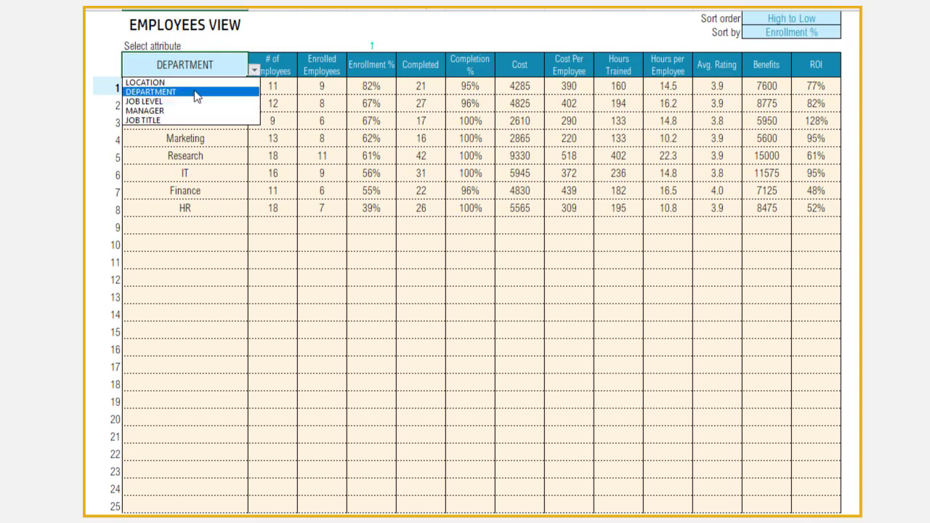
{"action": "left_click", "coordinate": [190, 82]}
{"action": "left_click", "coordinate": [836, 33]}
{"action": "left_click", "coordinate": [847, 32]}
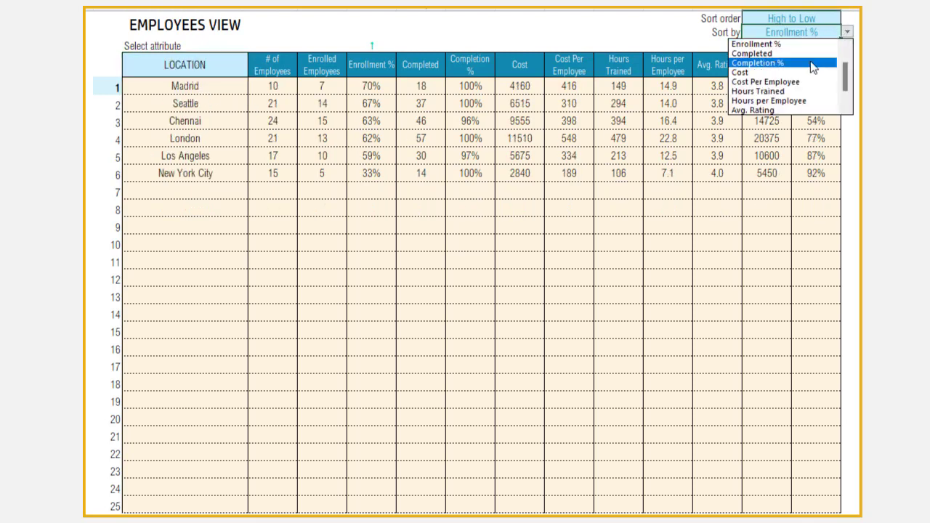
{"action": "left_click", "coordinate": [770, 80]}
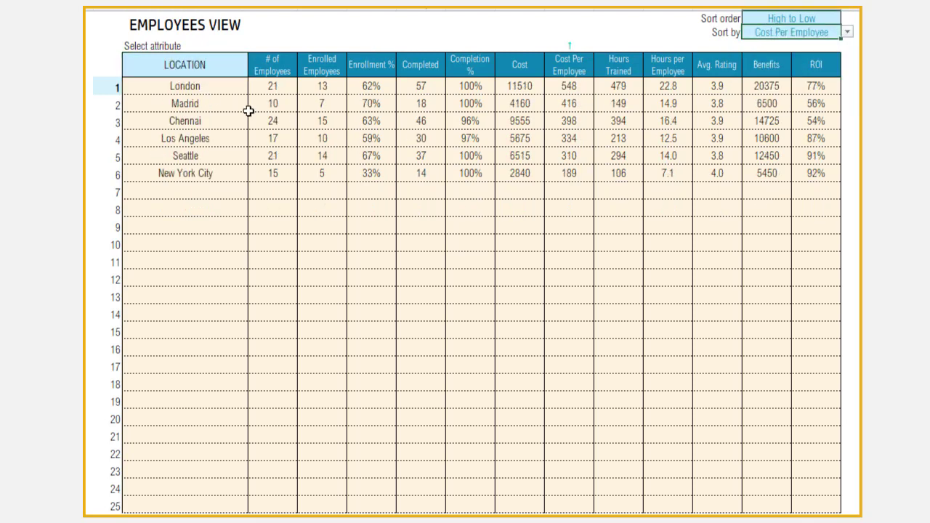
Step: Regroup the Employees View by MANAGER and sort it by Completion %
{"action": "left_click", "coordinate": [240, 70]}
{"action": "left_click", "coordinate": [254, 69]}
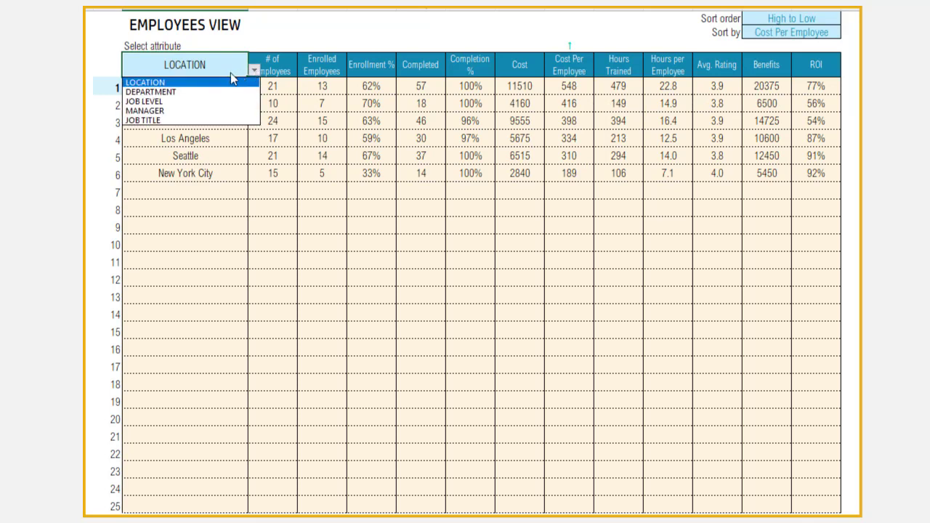
{"action": "left_click", "coordinate": [144, 111]}
{"action": "left_click", "coordinate": [826, 33]}
{"action": "left_click", "coordinate": [848, 32]}
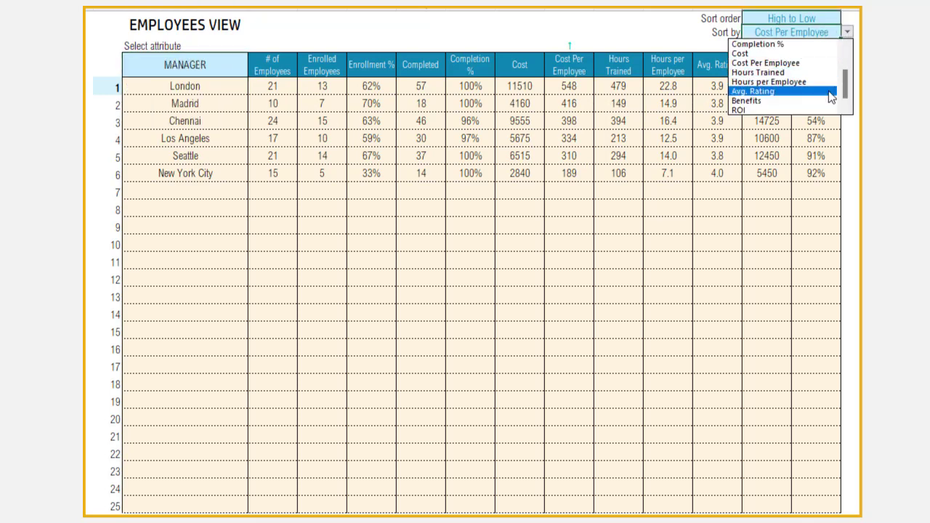
{"action": "scroll", "coordinate": [800, 80], "scroll_direction": "up", "scroll_amount": 1}
{"action": "left_click", "coordinate": [807, 64]}
Step: Set the sort order to Low to High and group the view by JOB LEVEL
{"action": "left_click", "coordinate": [827, 21]}
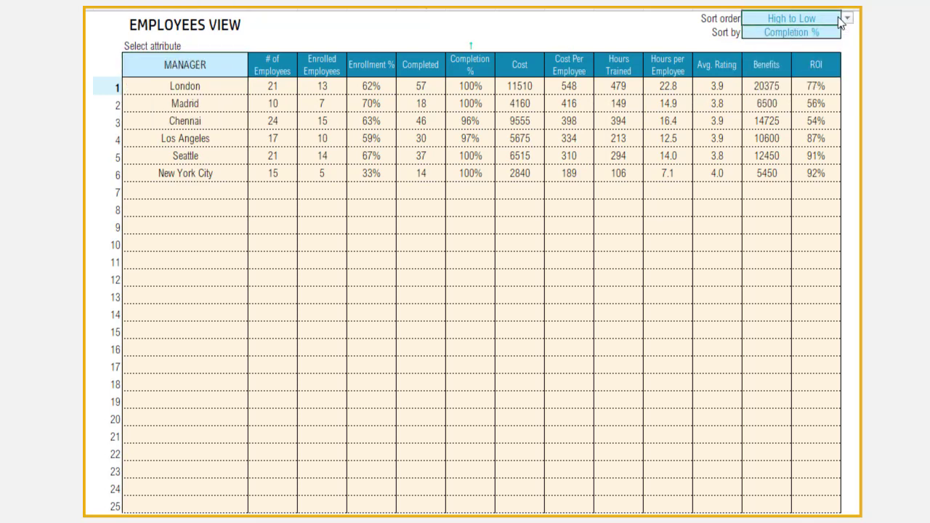
{"action": "left_click", "coordinate": [847, 18]}
{"action": "left_click", "coordinate": [804, 40]}
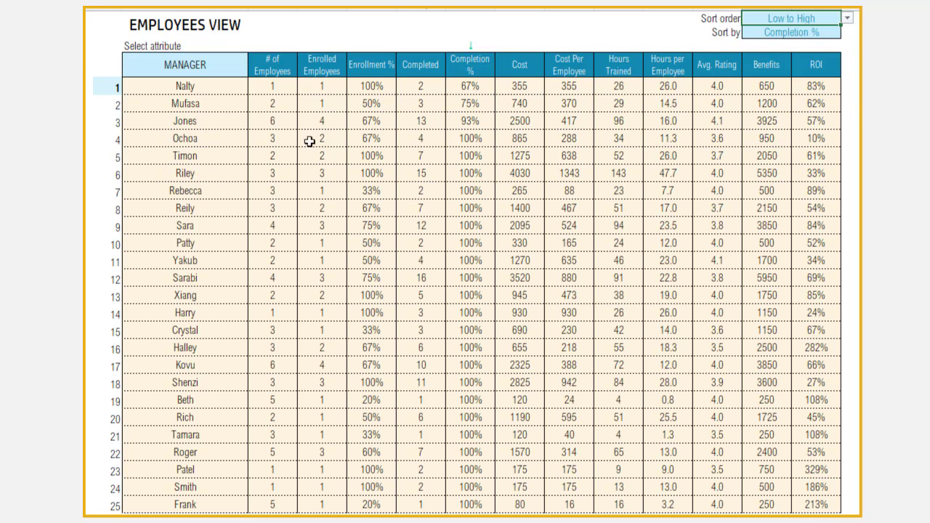
{"action": "left_click", "coordinate": [246, 66]}
{"action": "left_click", "coordinate": [254, 70]}
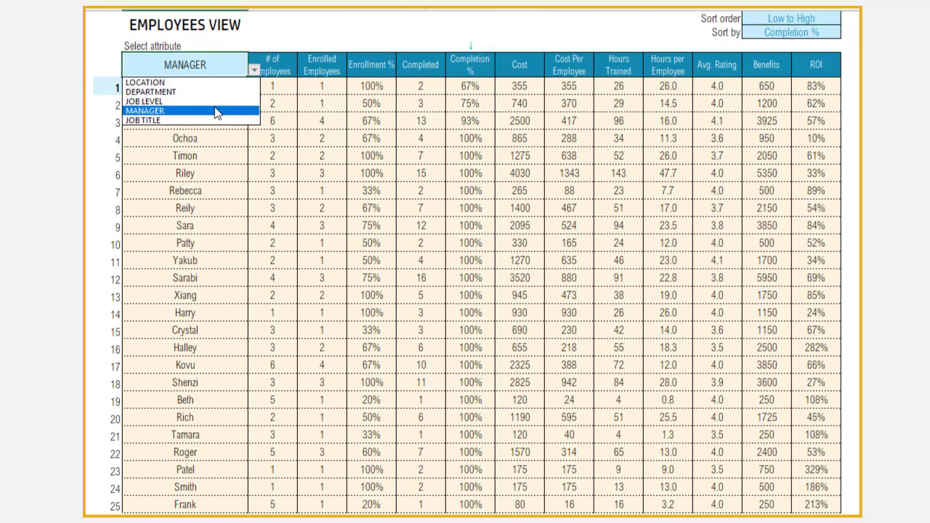
{"action": "left_click", "coordinate": [215, 100]}
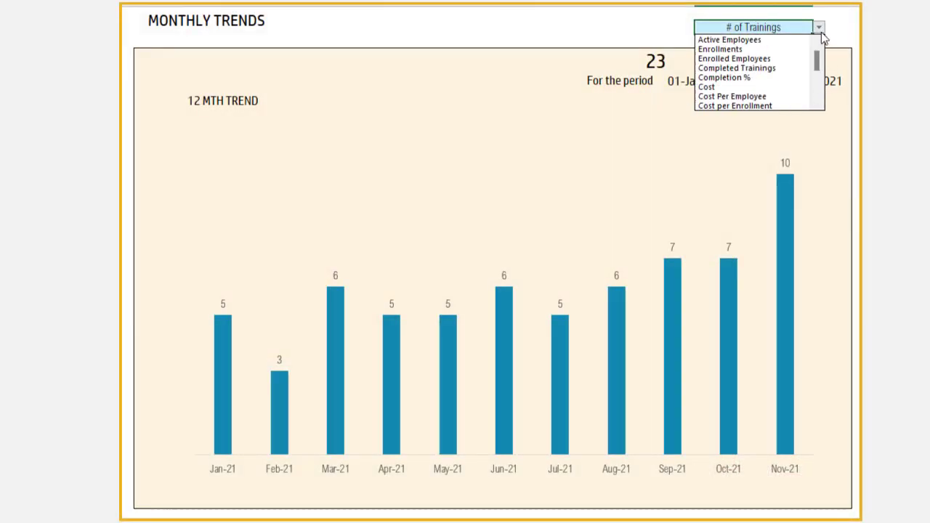
Step: Chart Active Employees, Enrollments, Enrolled Employees, Completed Trainings and Cost Per Employee, finishing on Return on Investment
{"action": "left_click", "coordinate": [785, 39]}
{"action": "left_click", "coordinate": [819, 27]}
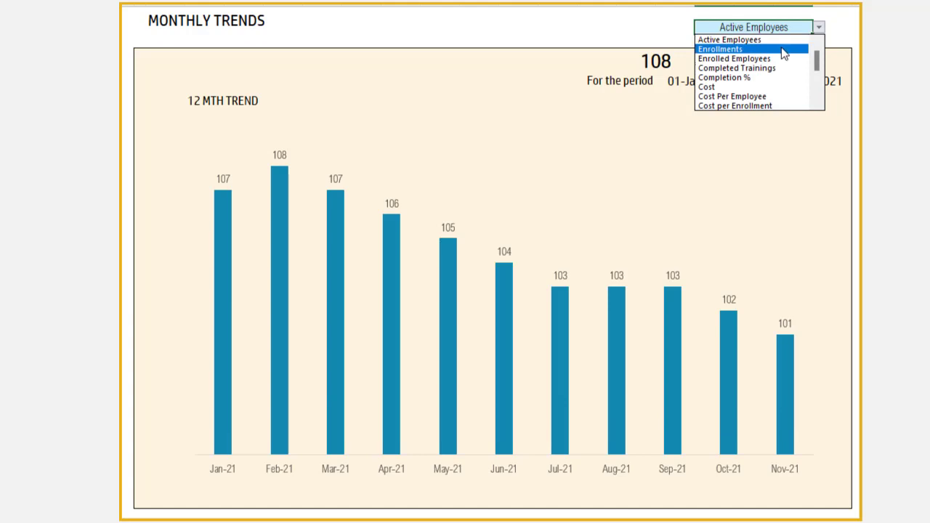
{"action": "left_click", "coordinate": [784, 49]}
{"action": "left_click", "coordinate": [819, 28]}
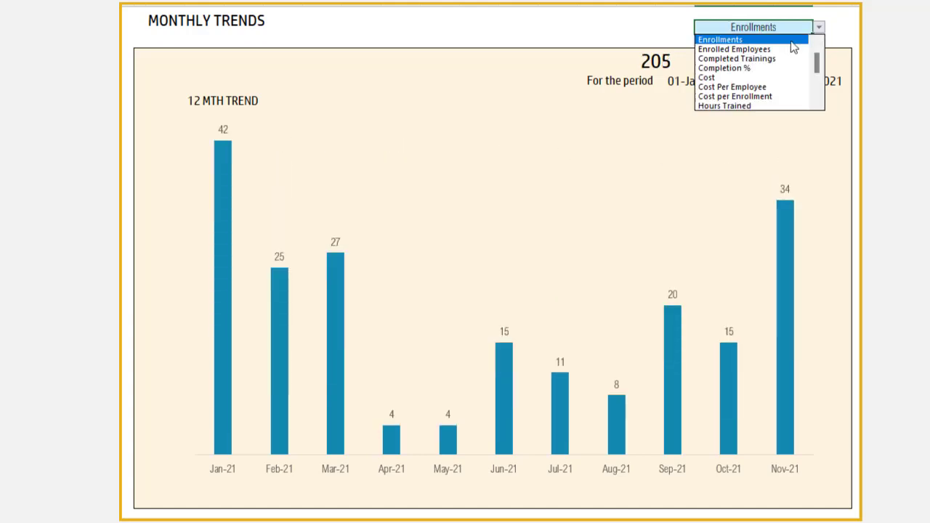
{"action": "left_click", "coordinate": [794, 48]}
{"action": "left_click", "coordinate": [820, 30]}
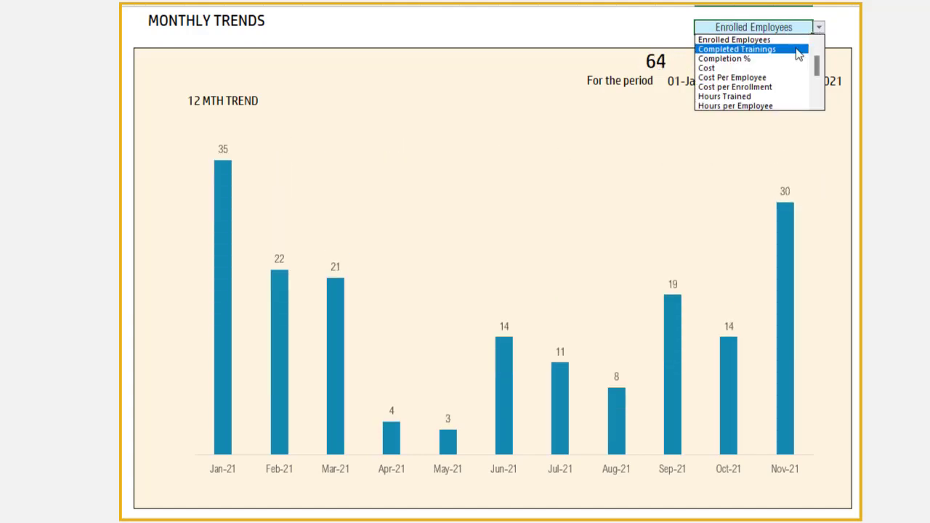
{"action": "left_click", "coordinate": [799, 54]}
{"action": "left_click", "coordinate": [820, 28]}
{"action": "left_click", "coordinate": [806, 67]}
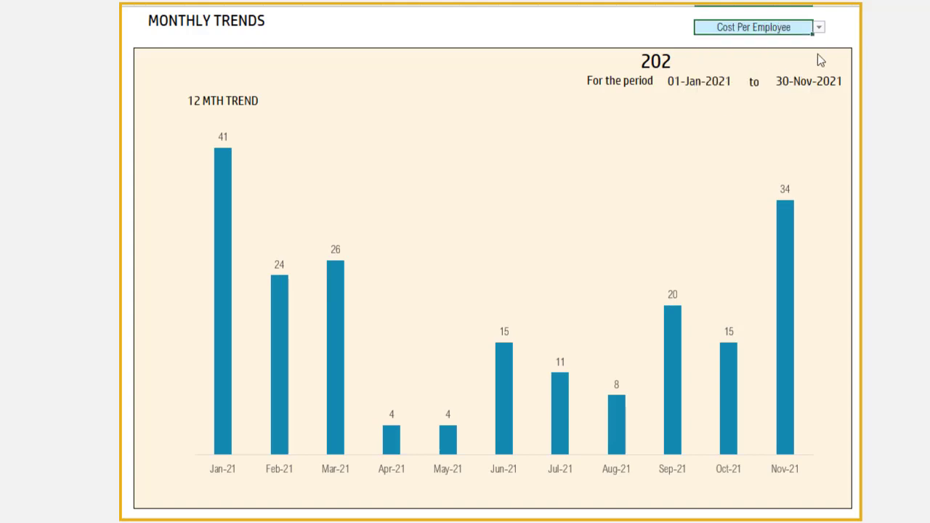
{"action": "left_click", "coordinate": [819, 27]}
{"action": "scroll", "coordinate": [819, 90], "scroll_direction": "down", "scroll_amount": 1}
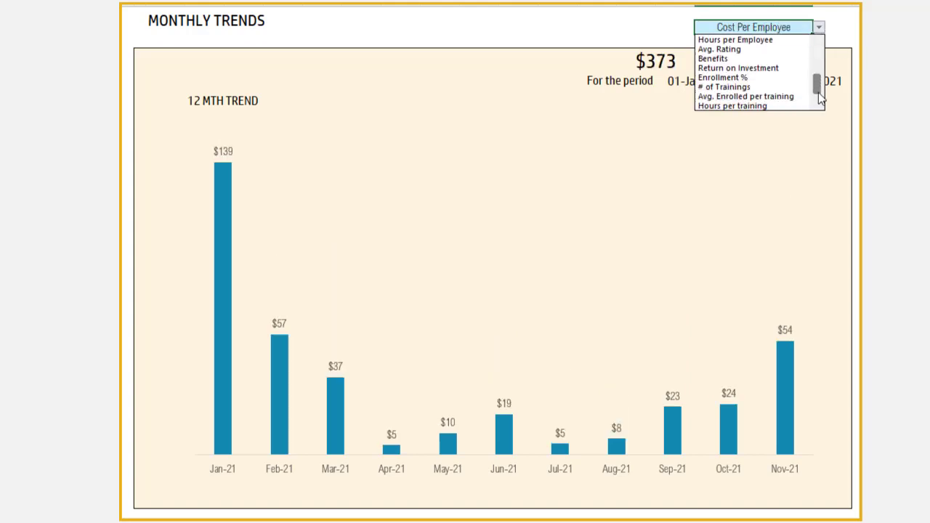
{"action": "left_click", "coordinate": [749, 67]}
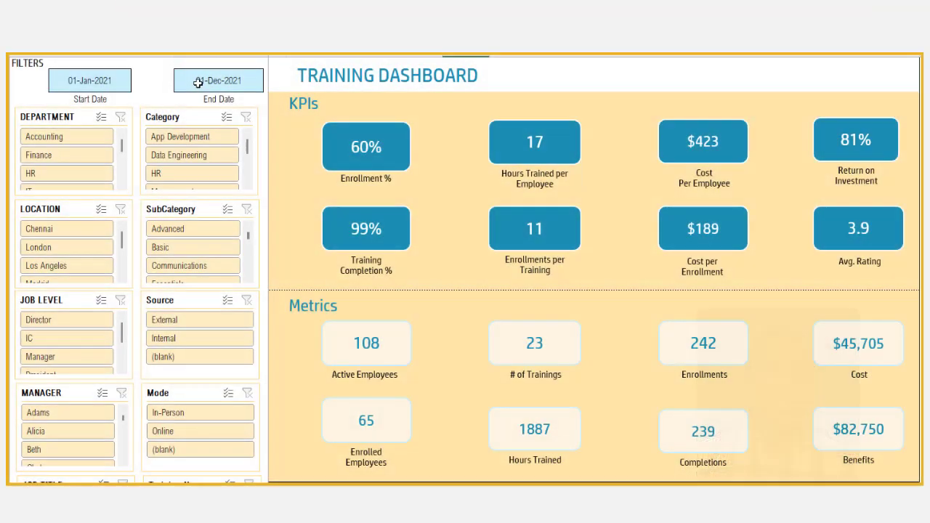
Step: Enter 11/30/2021 as the dashboard's End Date
{"action": "left_click", "coordinate": [199, 82]}
{"action": "type", "text": "11/30/2021"}
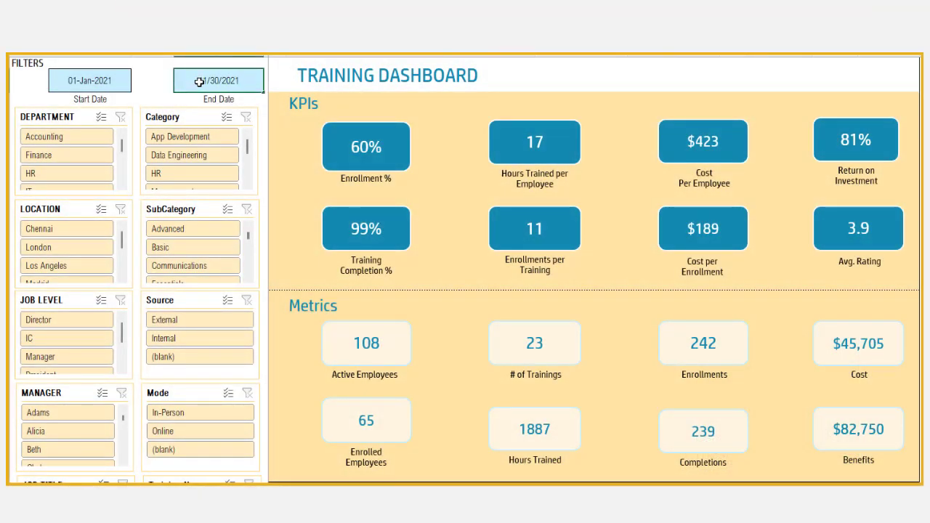
{"action": "key", "text": "Return"}
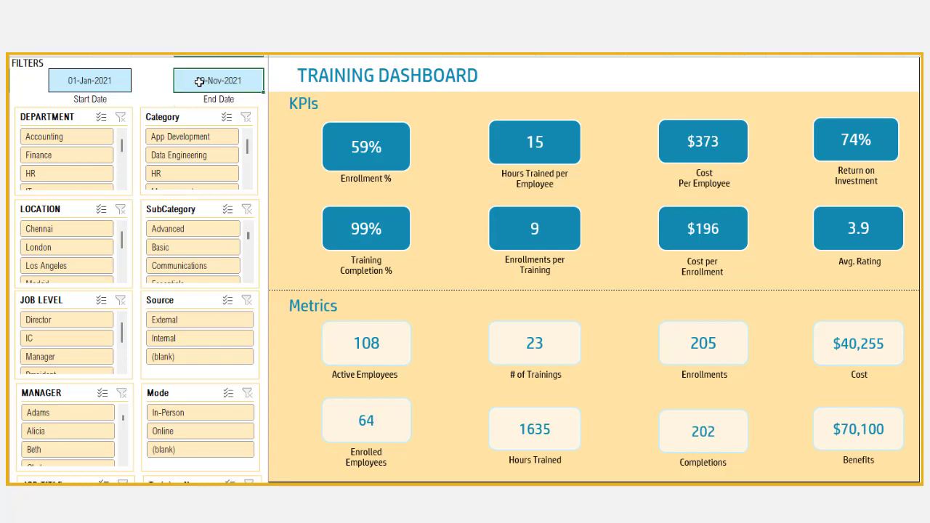
Step: Try the Finance and Data Engineering slicer filters, then clear the Department, SubCategory and Category filters
{"action": "left_click", "coordinate": [70, 155]}
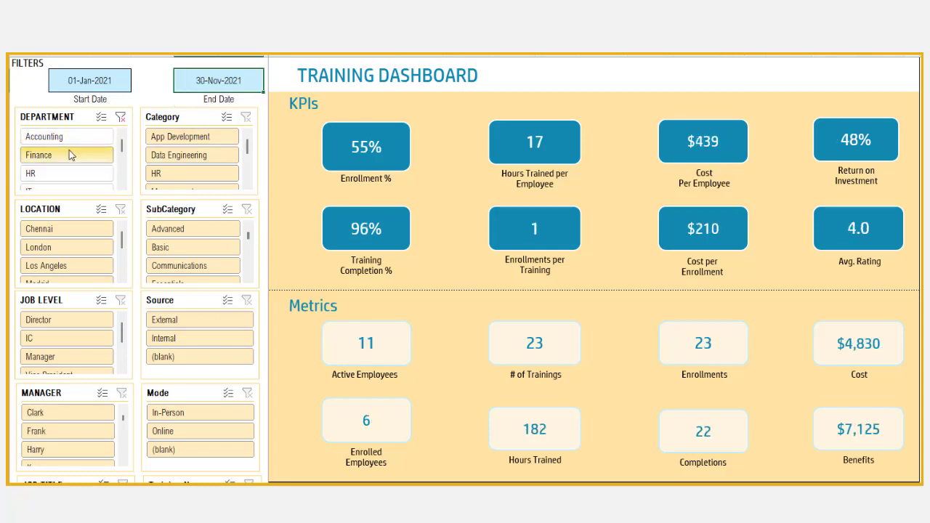
{"action": "left_click", "coordinate": [194, 233]}
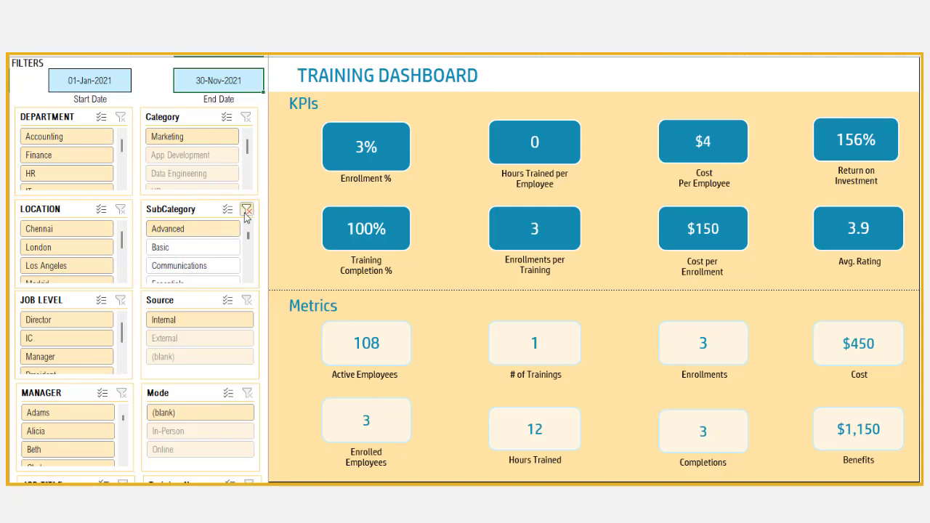
{"action": "left_click", "coordinate": [246, 212]}
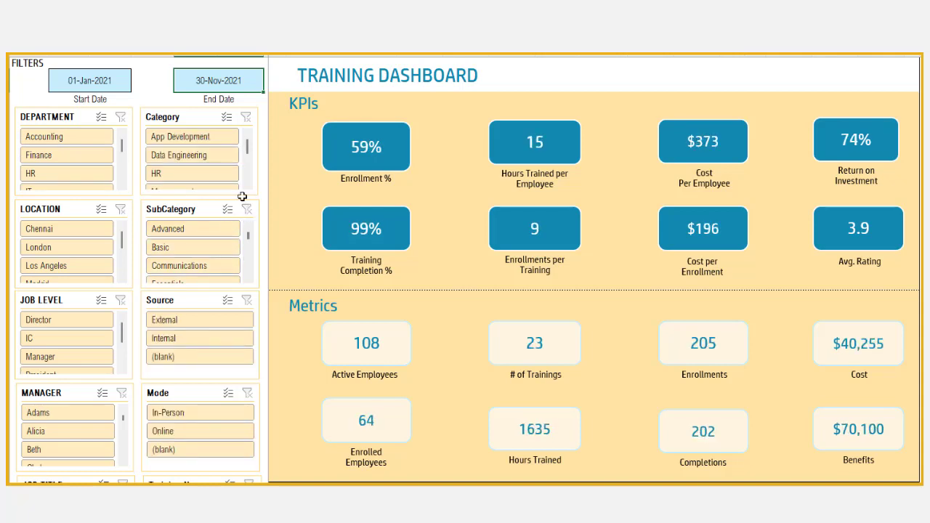
{"action": "left_click", "coordinate": [225, 159]}
{"action": "left_click", "coordinate": [246, 119]}
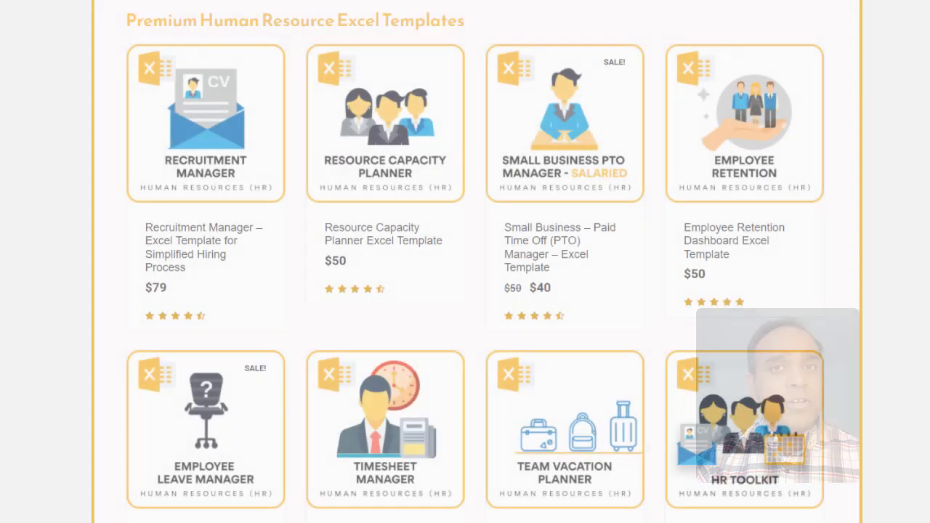
Step: Scroll down to the Free Human Resource Google Sheet Templates section with PTO Balance Calculator and Recruitment Tracker
{"action": "scroll", "coordinate": [783, 285], "scroll_direction": "down", "scroll_amount": 3}
{"action": "scroll", "coordinate": [784, 285], "scroll_direction": "down", "scroll_amount": 5}
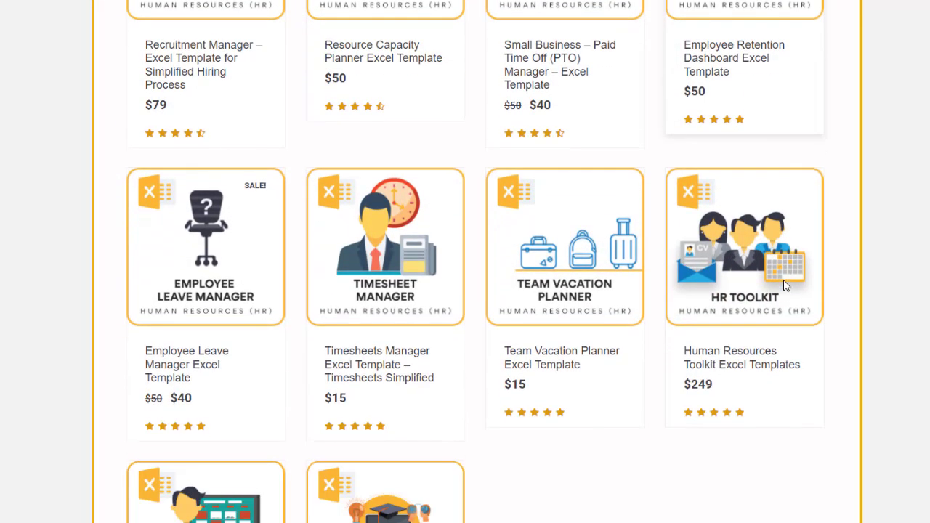
{"action": "scroll", "coordinate": [784, 286], "scroll_direction": "down", "scroll_amount": 10}
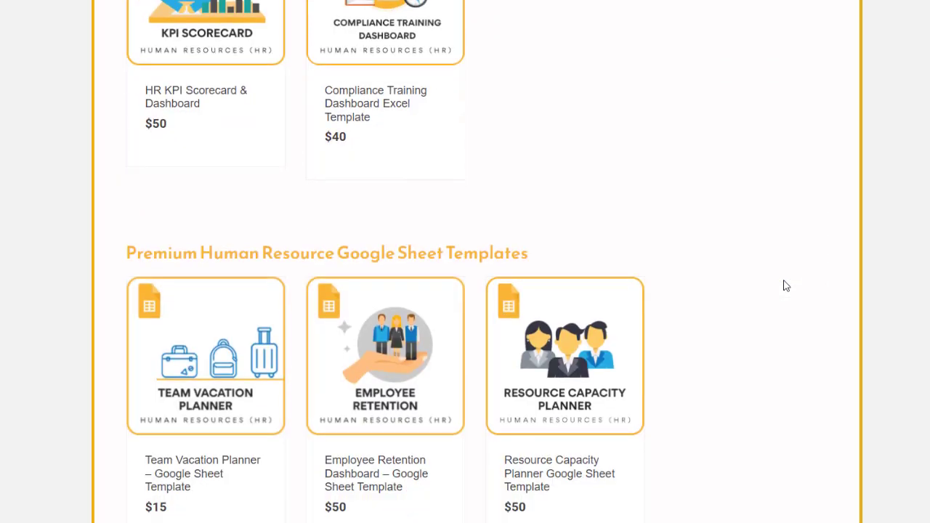
{"action": "scroll", "coordinate": [784, 286], "scroll_direction": "down", "scroll_amount": 2}
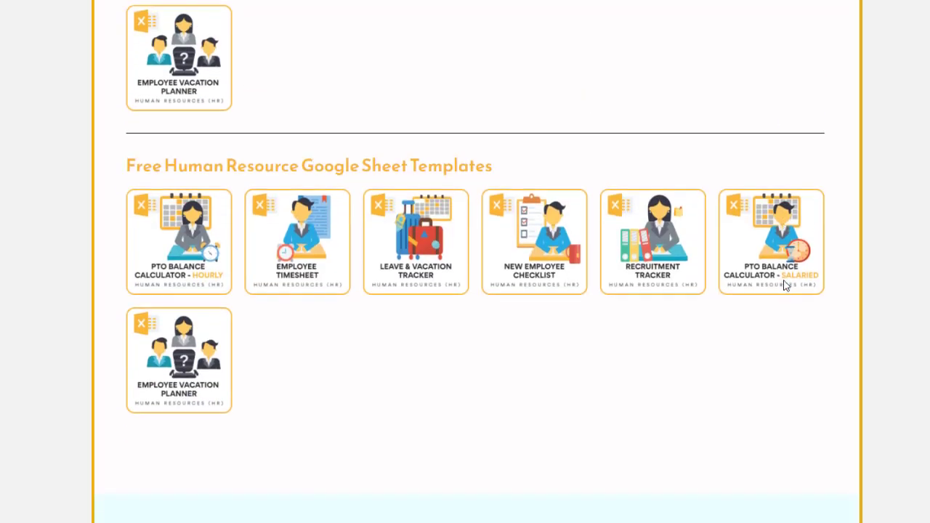